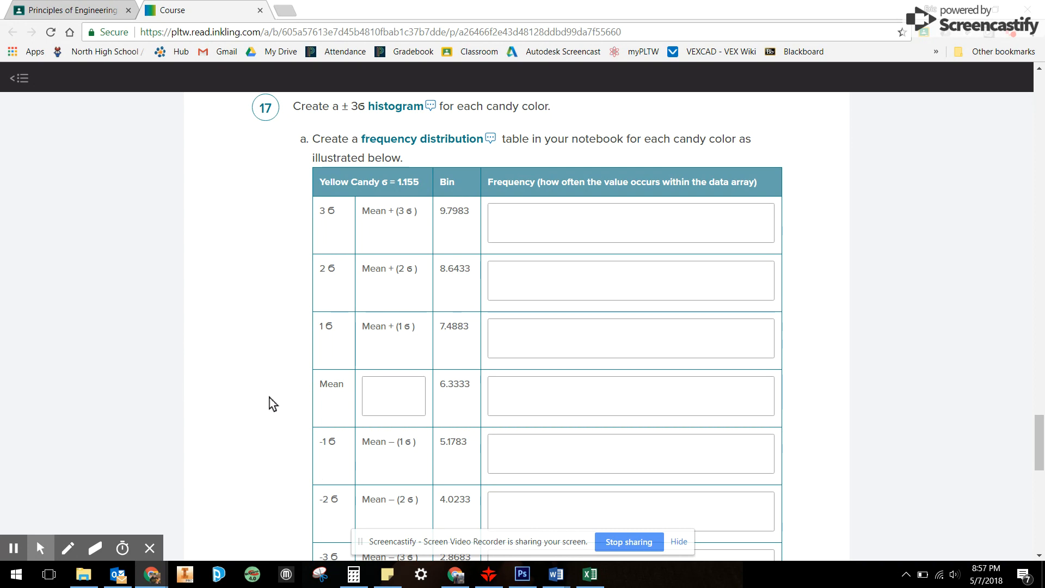
- Switch to the Candy Statistics_17 workbook in Excel and enter =B13 in B24 as the Yellow average
left_click(587, 571)
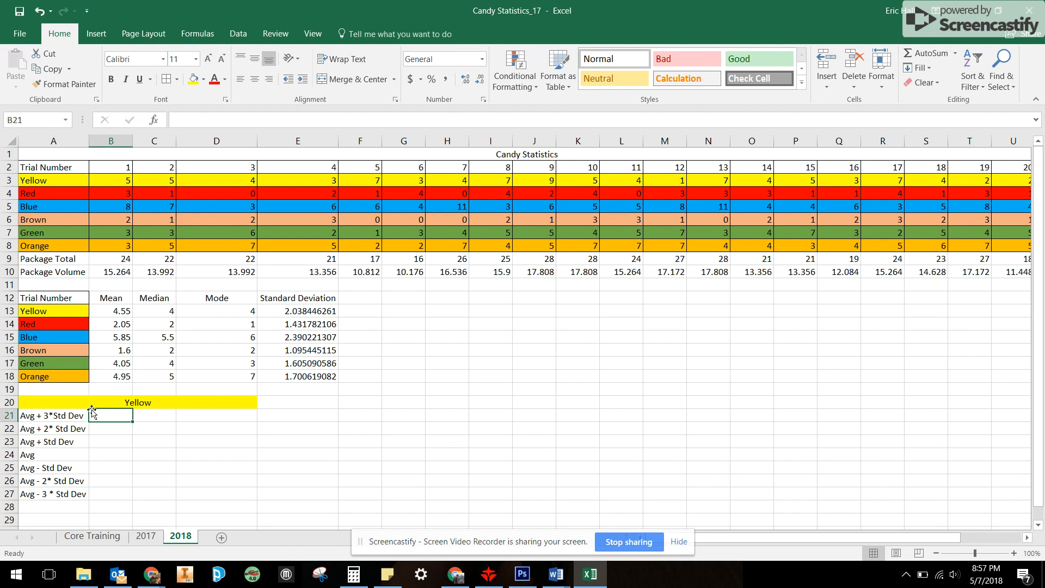
left_click(120, 405)
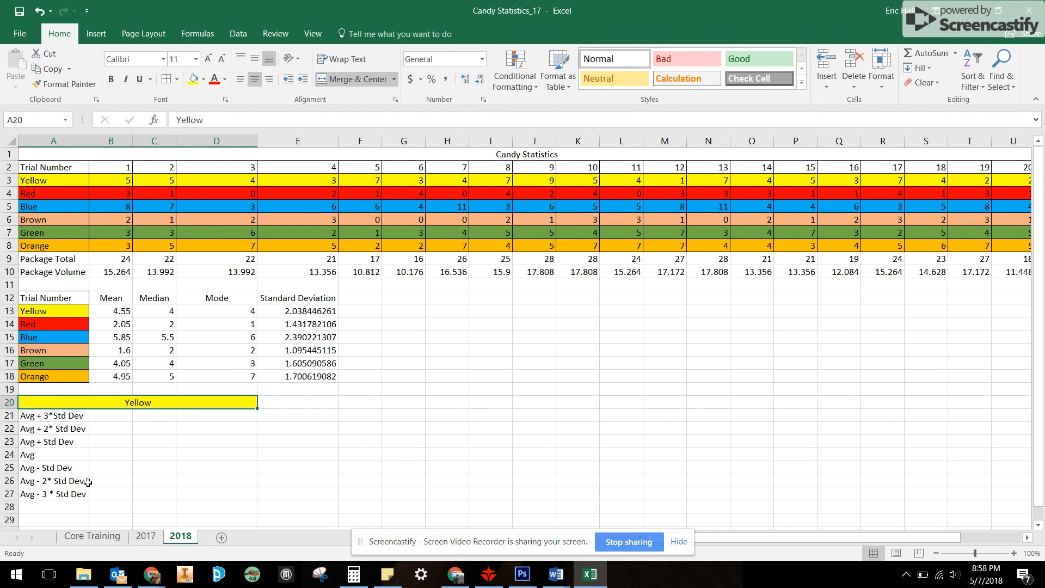
left_click(116, 455)
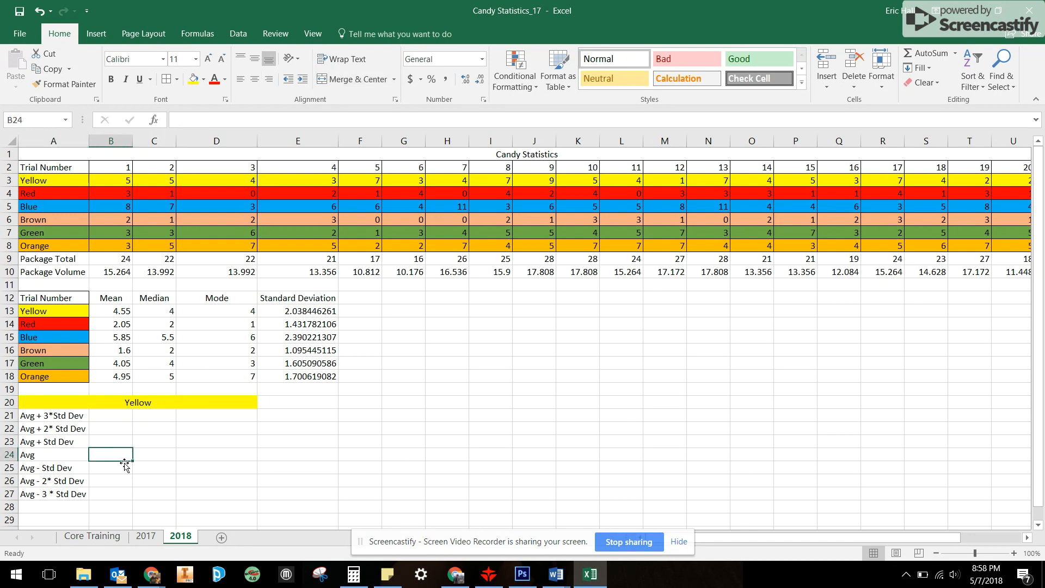
type("=")
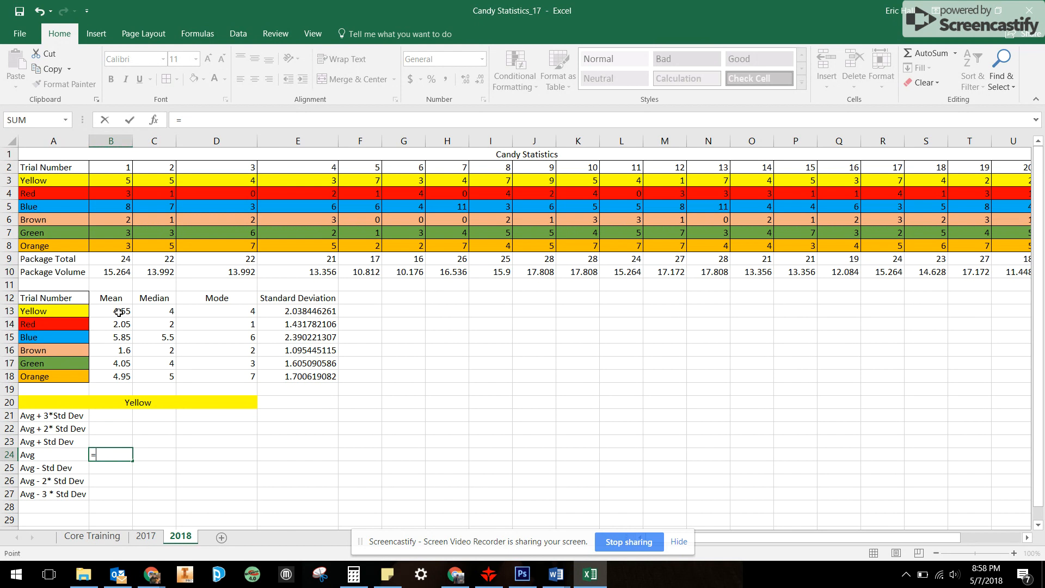
left_click(118, 312)
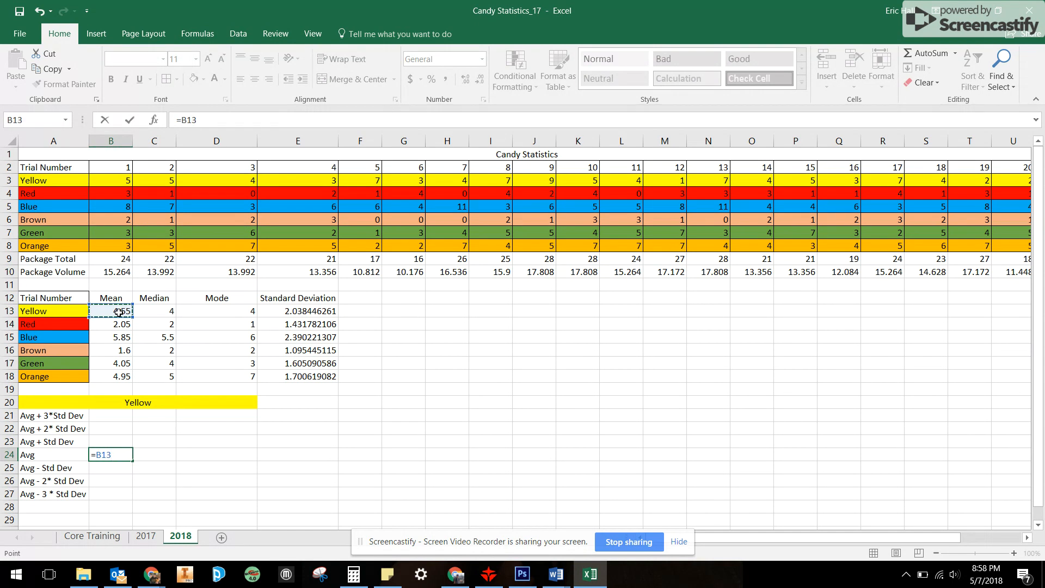
key("Return")
- Enter =B13+E13 in B23 to calculate the Yellow average plus one standard deviation
key("Up")
key("Up")
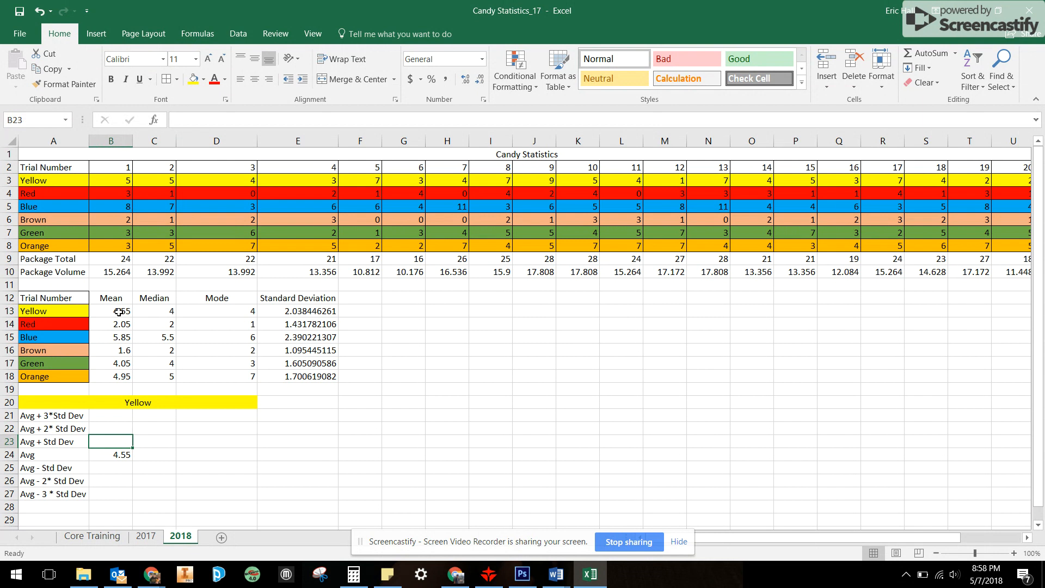
type("=")
left_click(119, 312)
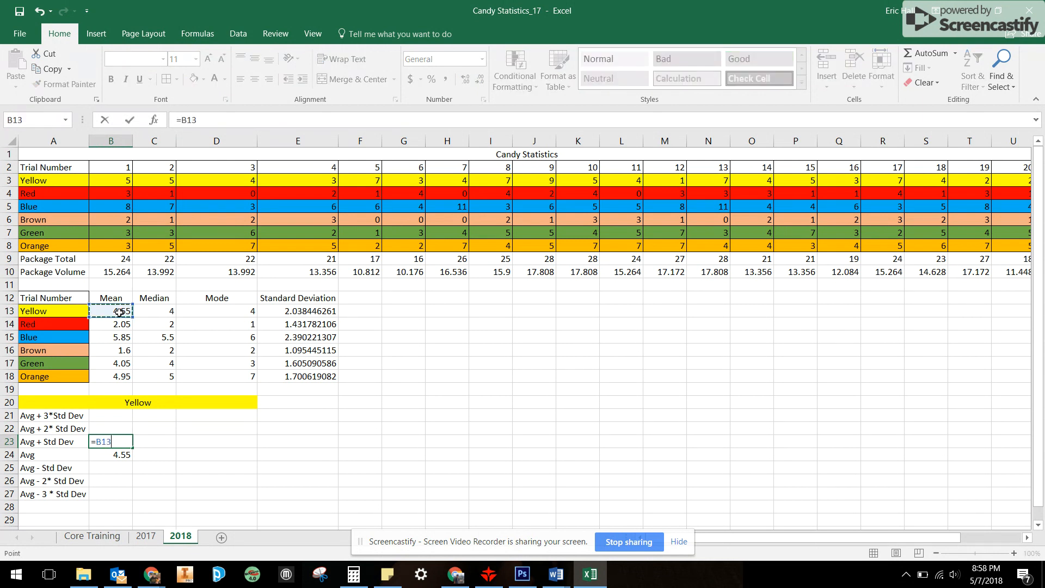
type("+")
left_click(292, 312)
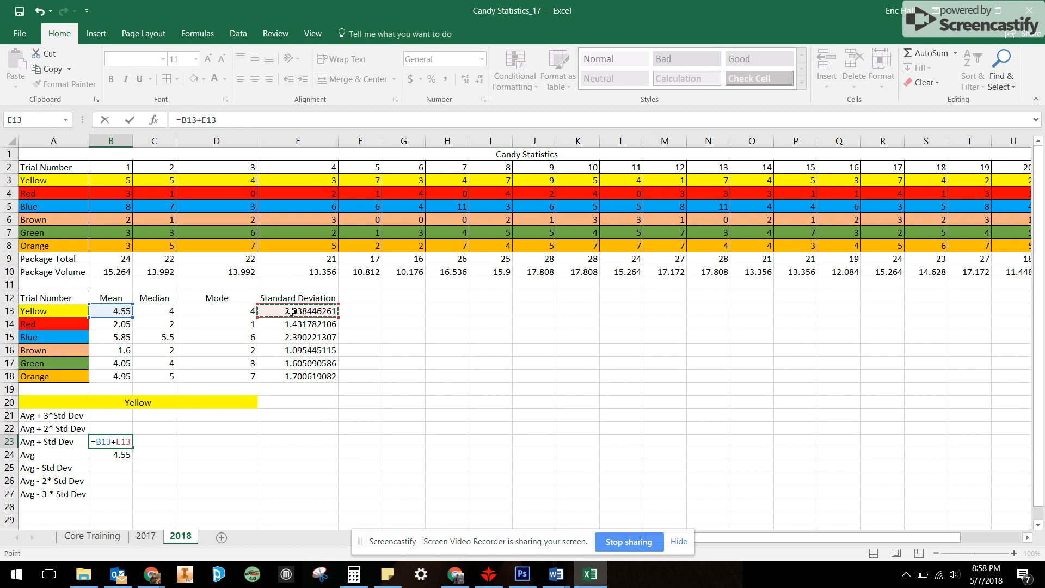
key("Return")
- Enter =B13+2*E13 in B22 to calculate the Yellow average plus two standard deviations
key("Up")
key("Up")
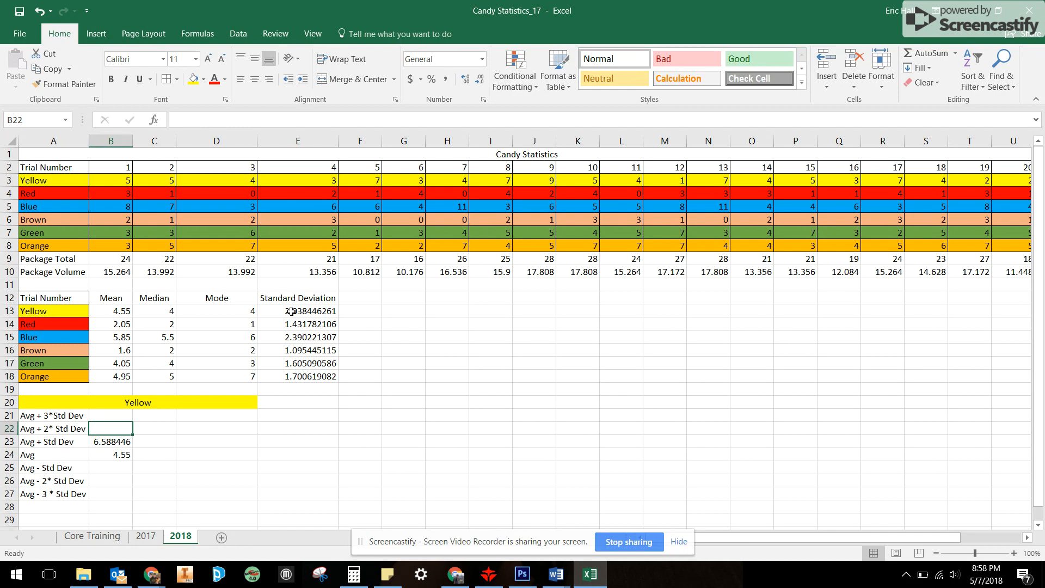
type("=")
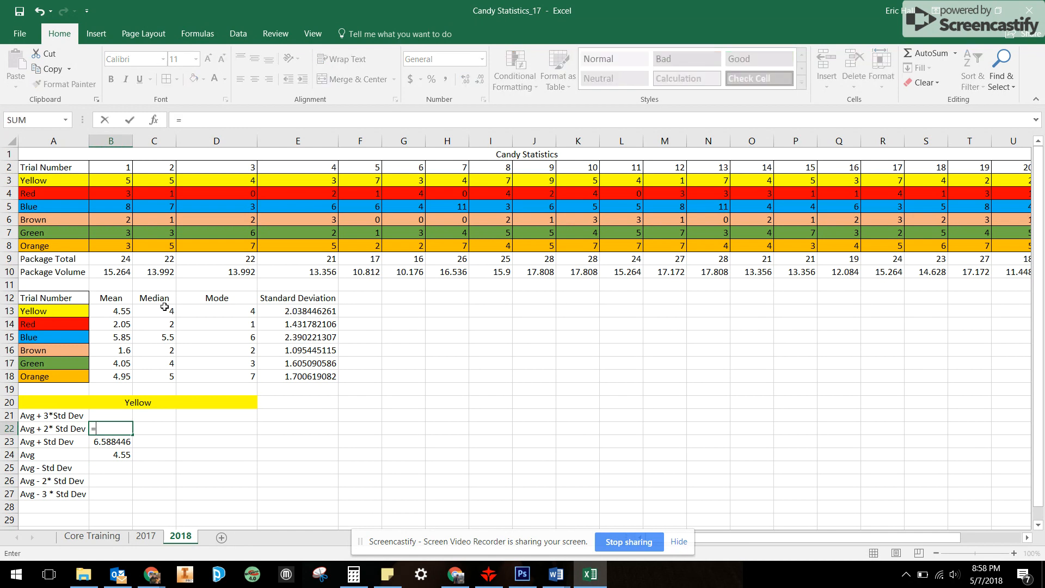
left_click(126, 313)
type("+2*")
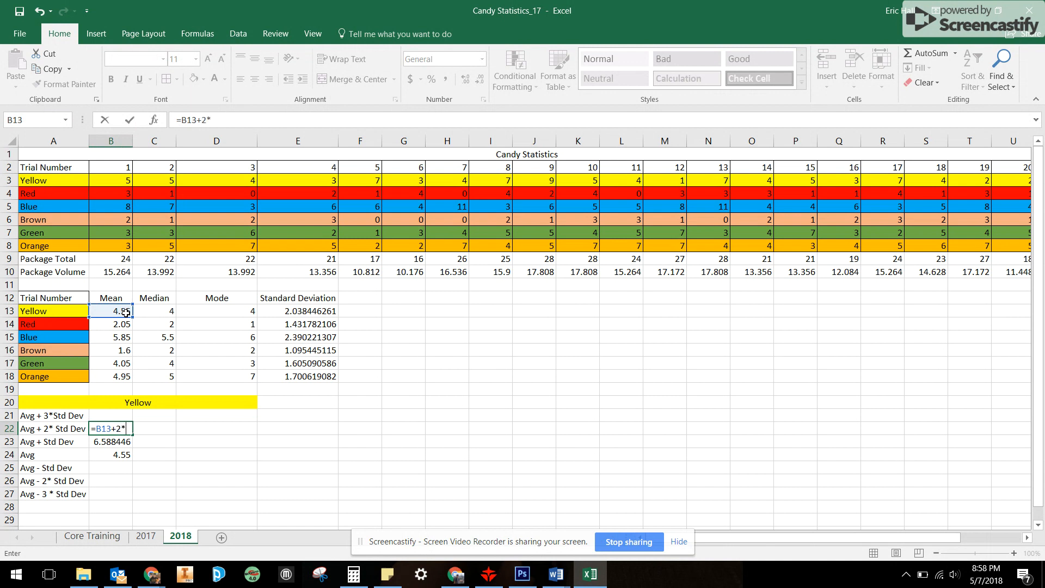
left_click(321, 311)
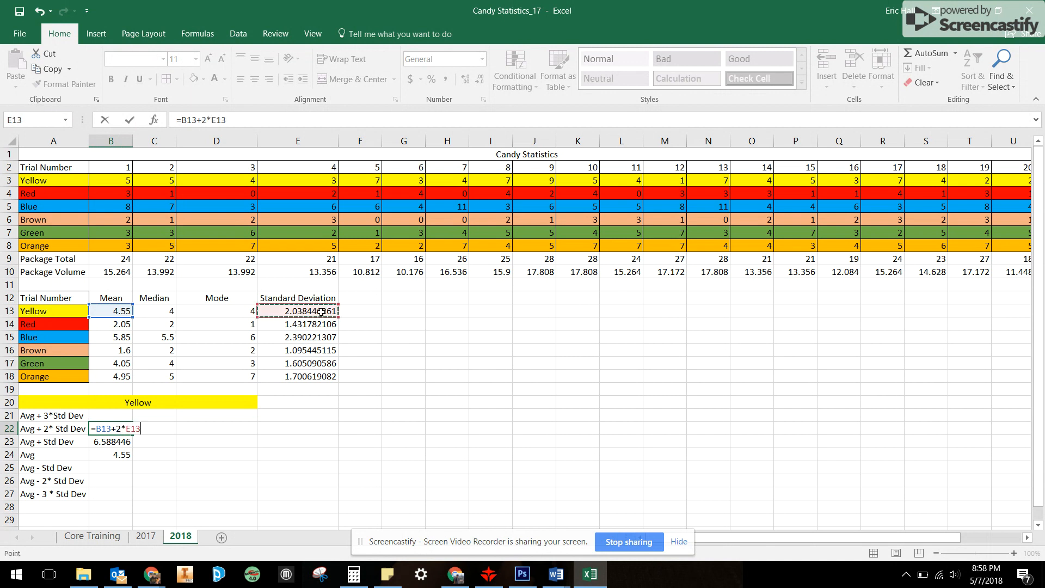
key("Return")
- Enter =B13+3*E13 in B21 to calculate the Yellow average plus three standard deviations
key("Up")
key("Up")
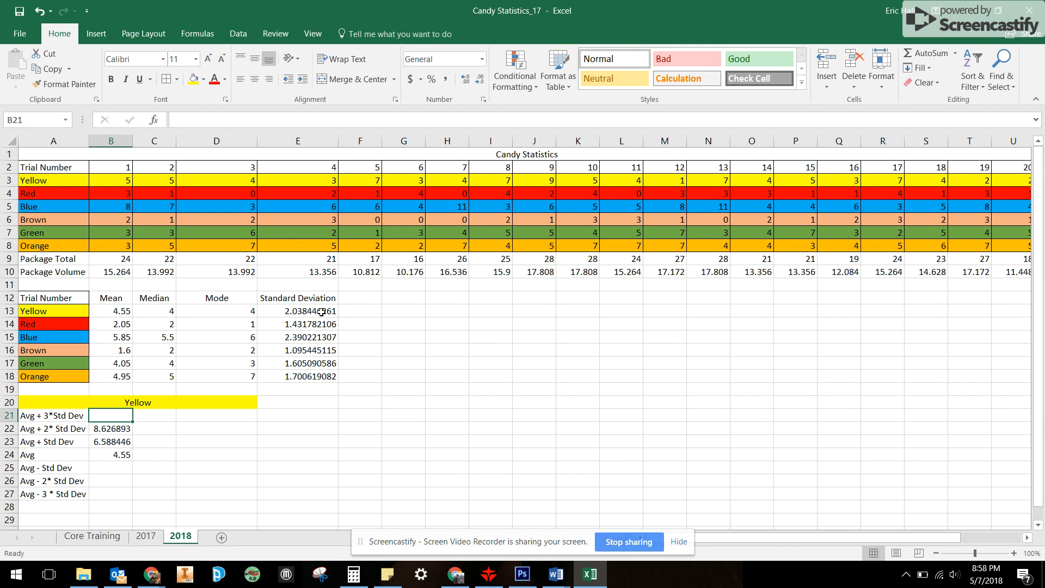
type("=")
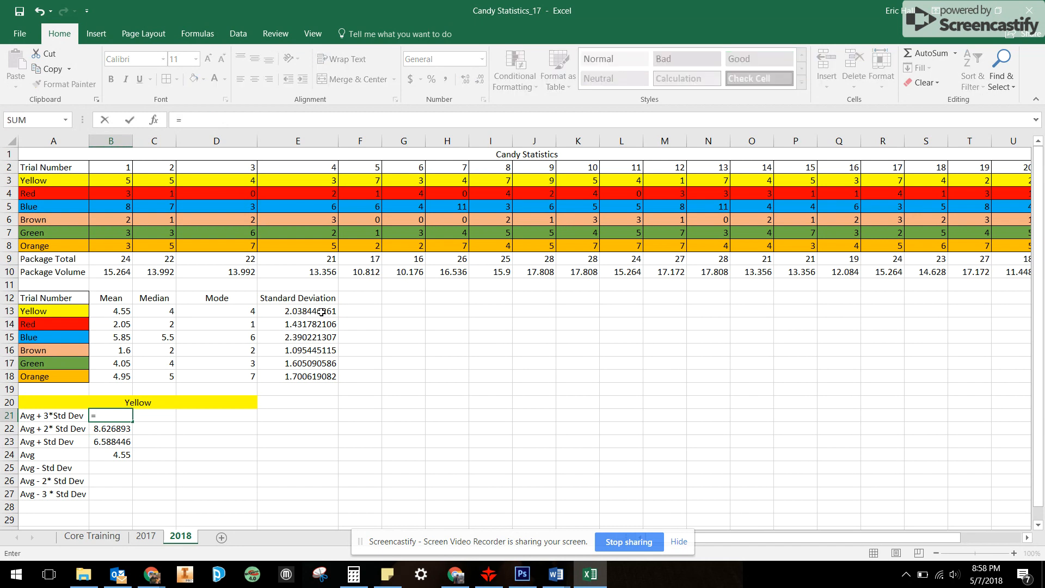
left_click(127, 312)
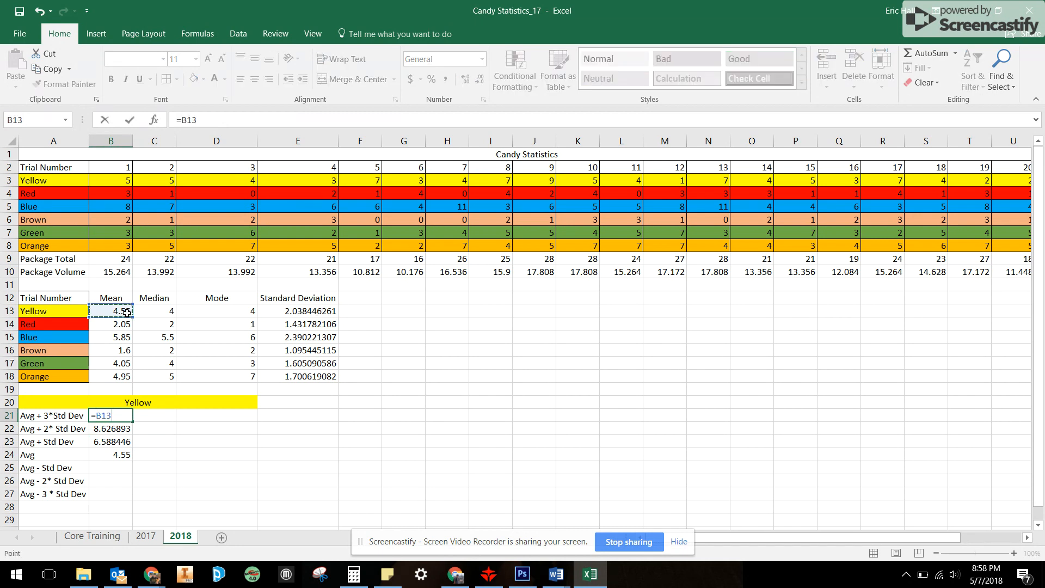
type("+3*")
left_click(303, 311)
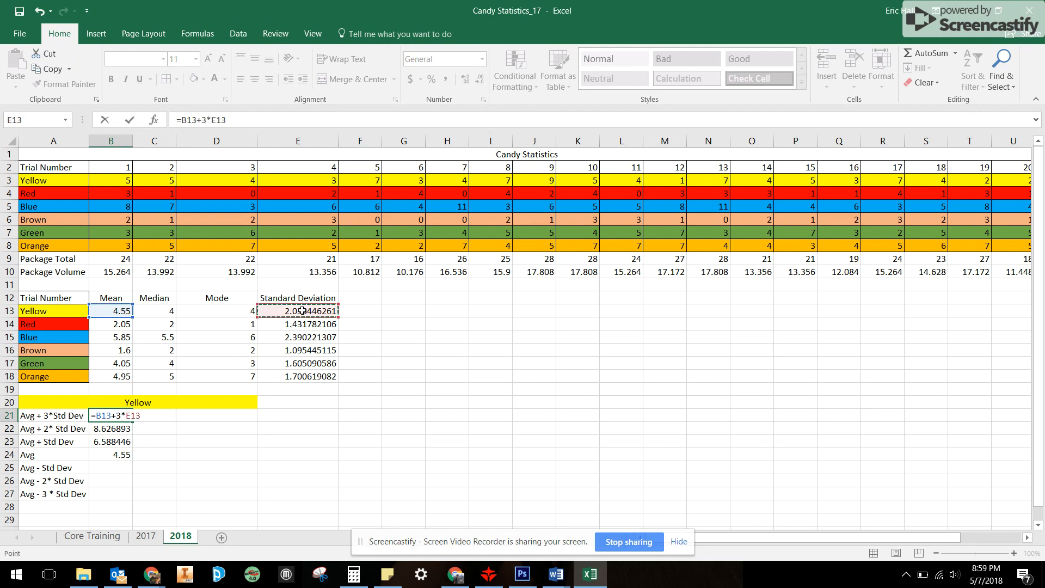
key("Return")
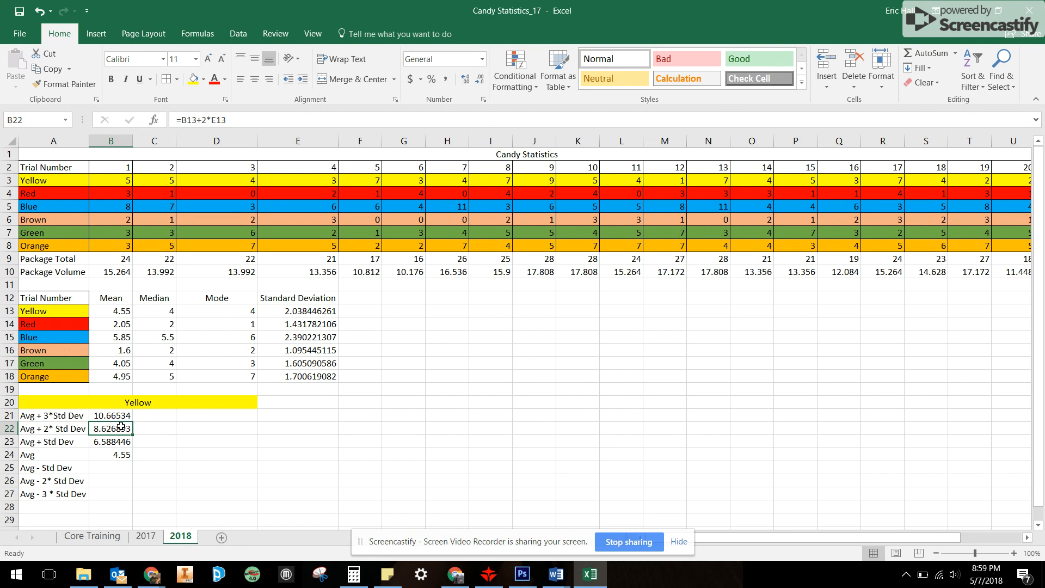
- Try overwriting the Yellow mean in B13 with 5 and undo that entry
left_click(122, 311)
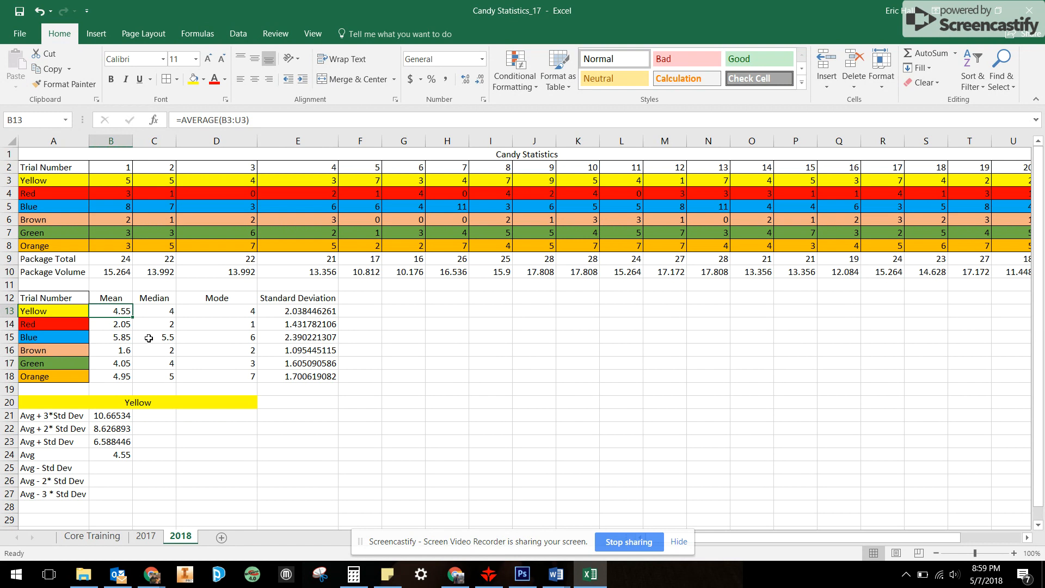
type("5")
key("Return")
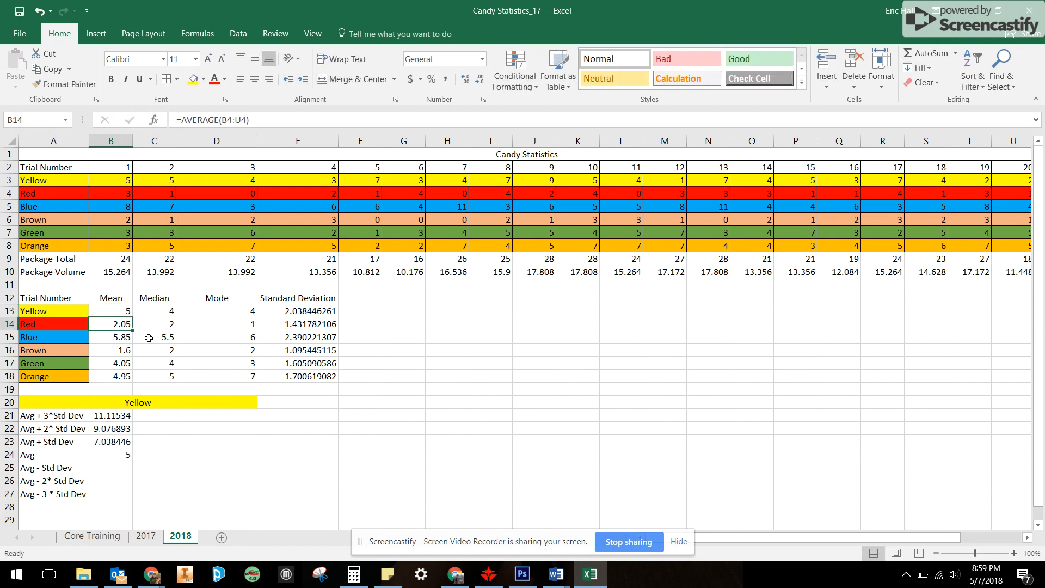
key("ctrl+z")
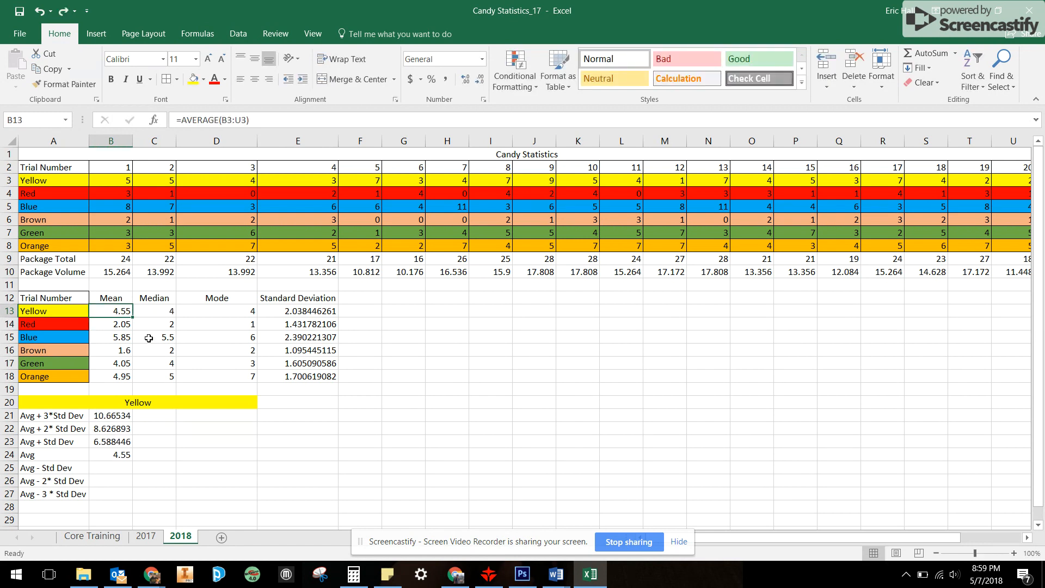
- Enter =B13-E13 in B25 to calculate the Yellow average minus one standard deviation
left_click(114, 466)
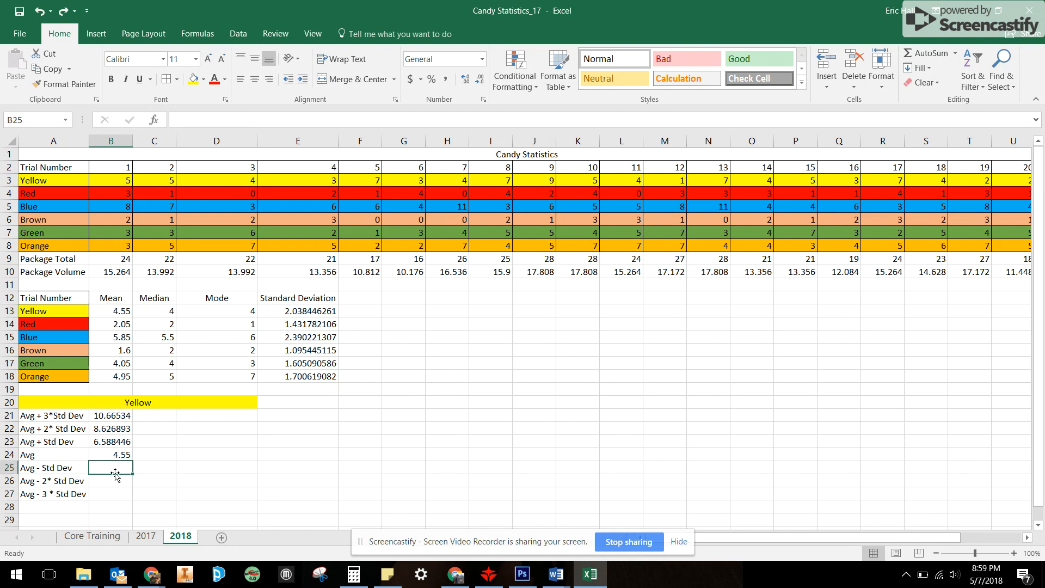
type("=")
left_click(117, 314)
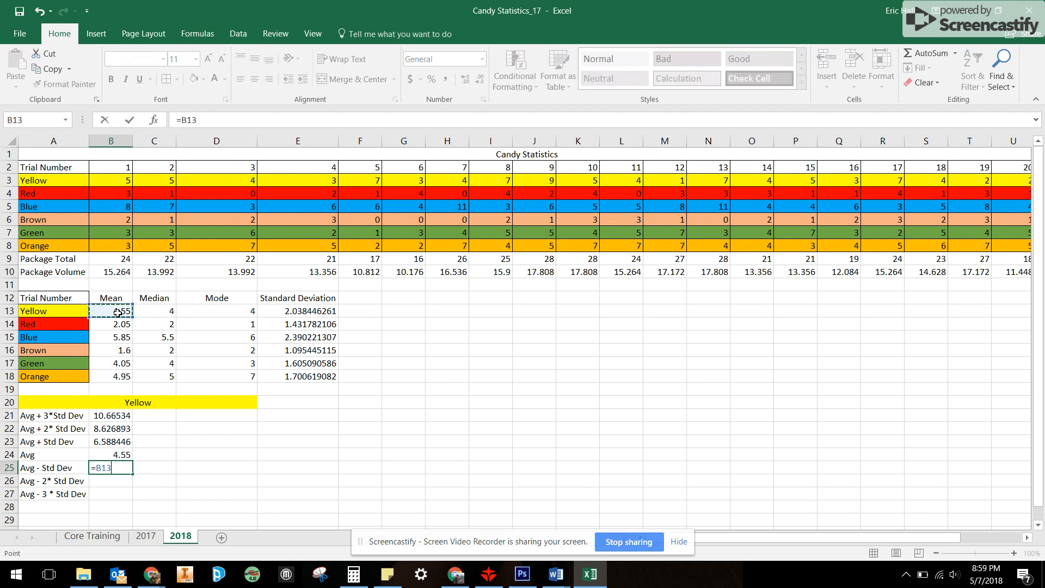
type("-")
left_click(274, 314)
key("Return")
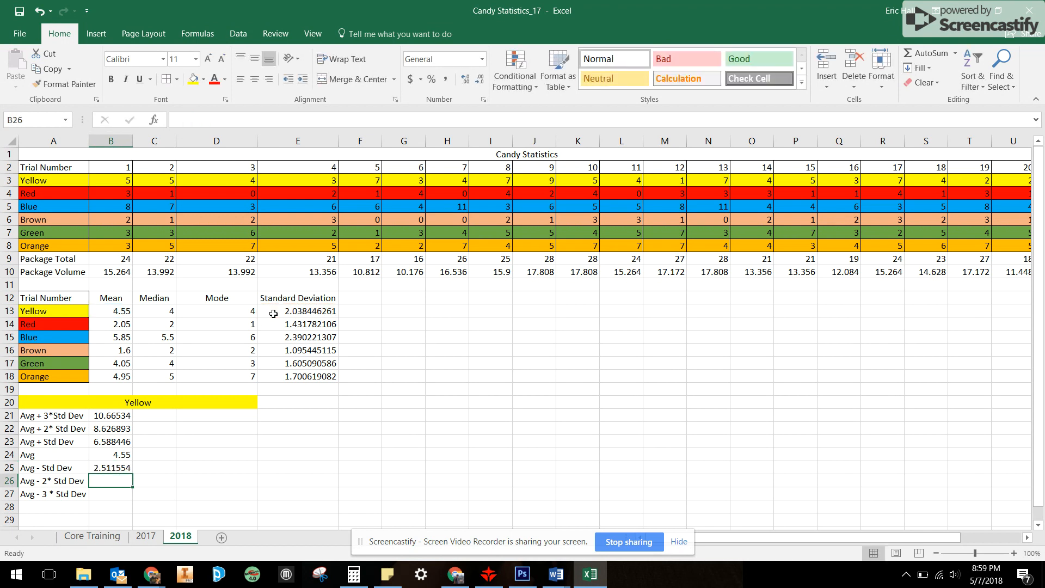
- Enter =B13-2*E13 in B26 to calculate the Yellow average minus two standard deviations
type("=")
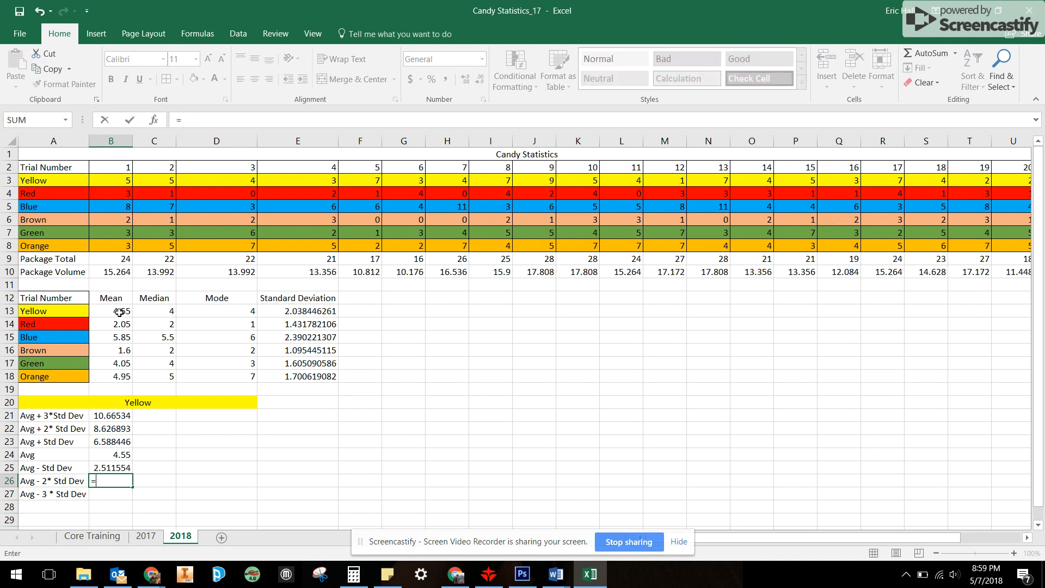
left_click(119, 312)
type("-")
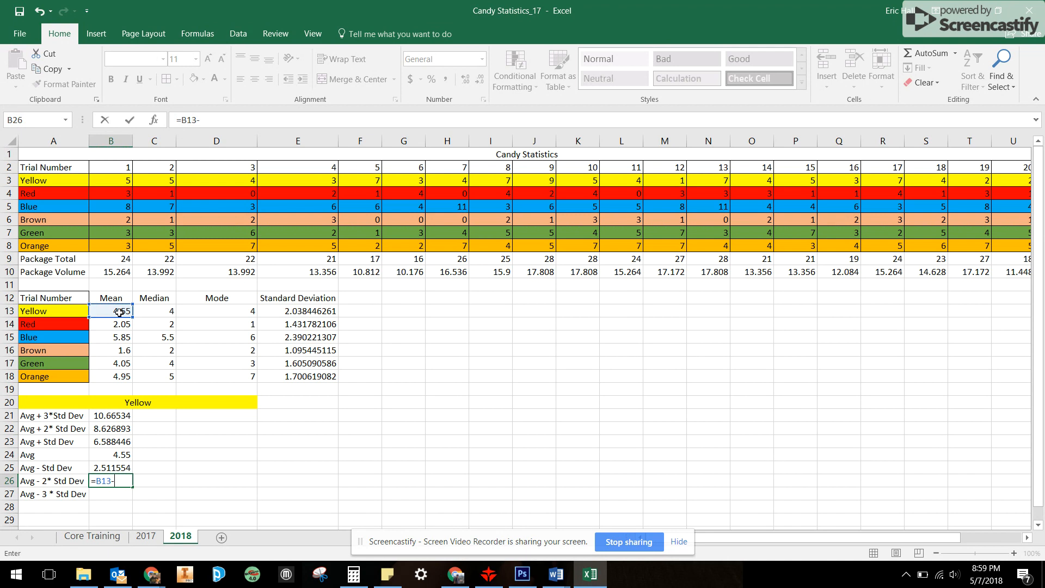
type("2*")
left_click(312, 314)
key("Return")
- Enter =B13-3*E13 in B27 to calculate the Yellow average minus three standard deviations
type("=")
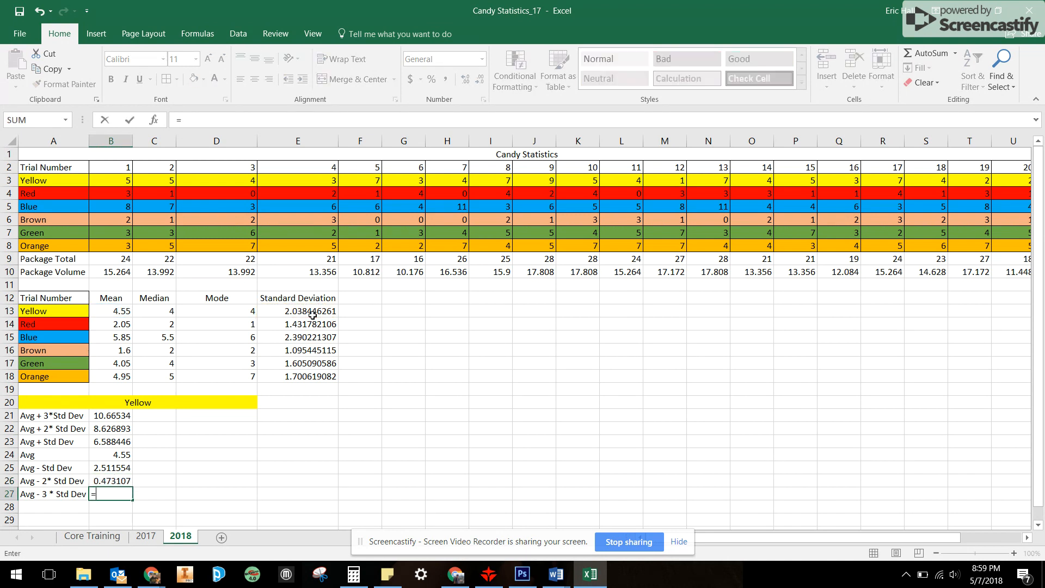
left_click(117, 312)
type("-3*")
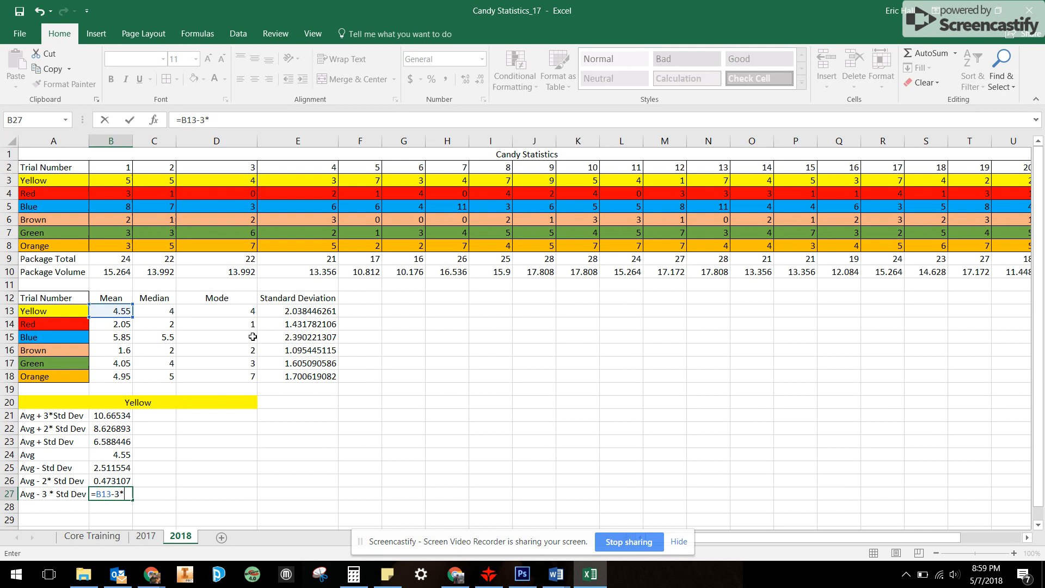
left_click(281, 312)
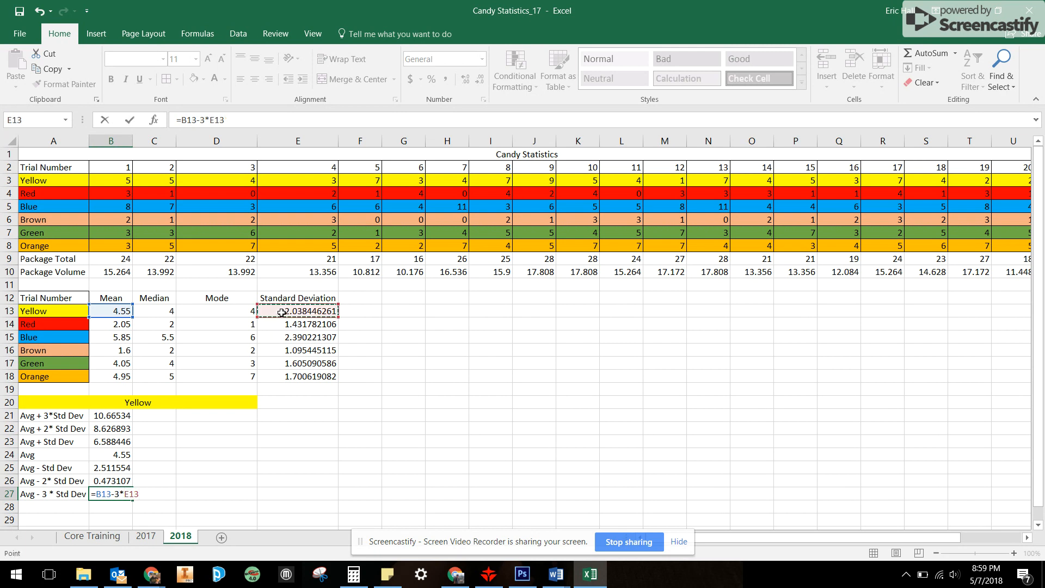
key("Return")
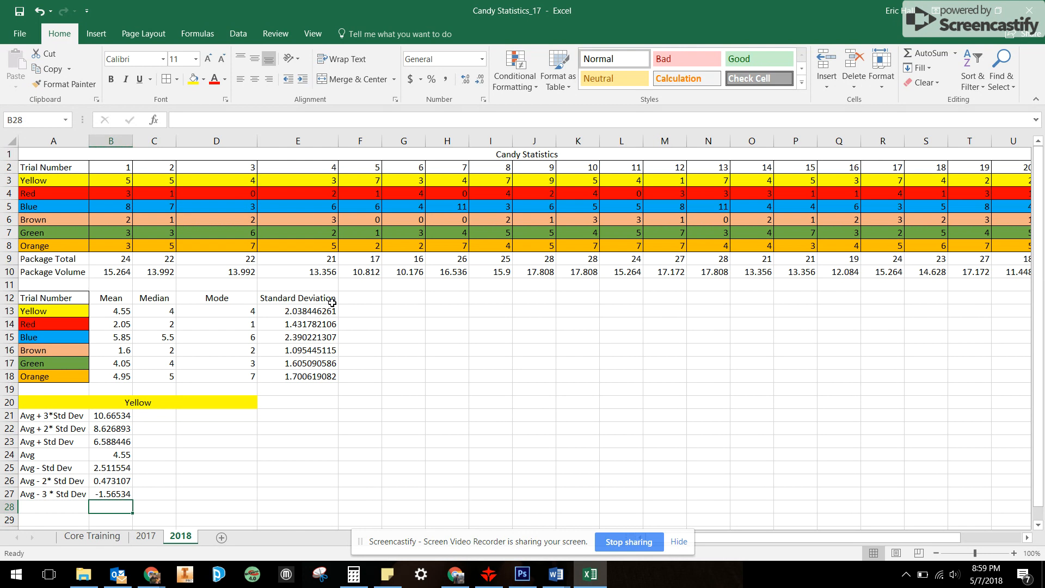
- Apply the Number format with two decimals to the standard deviations in E13:E18
left_click_drag(321, 313, 323, 363)
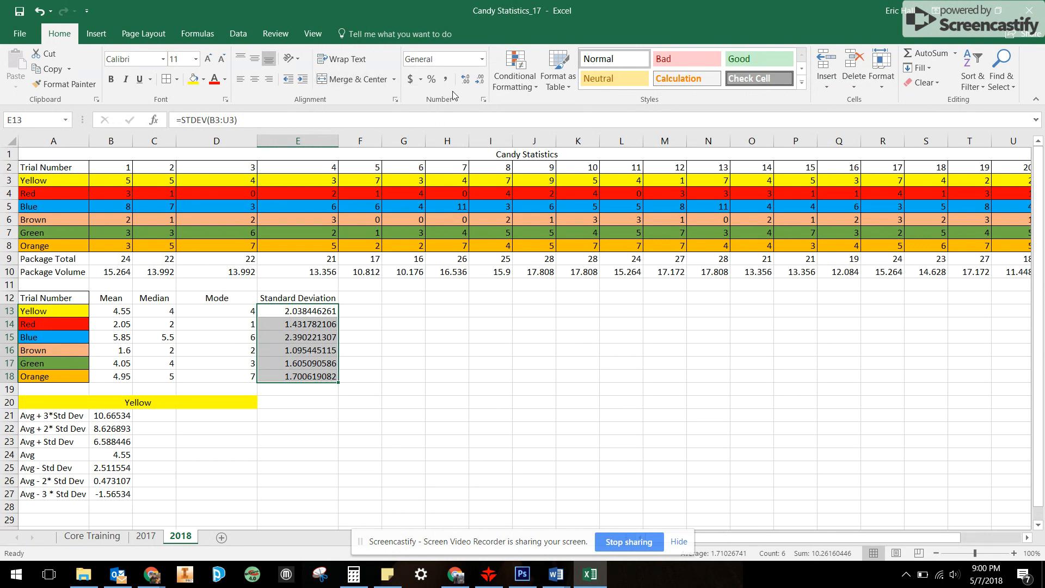
left_click(482, 59)
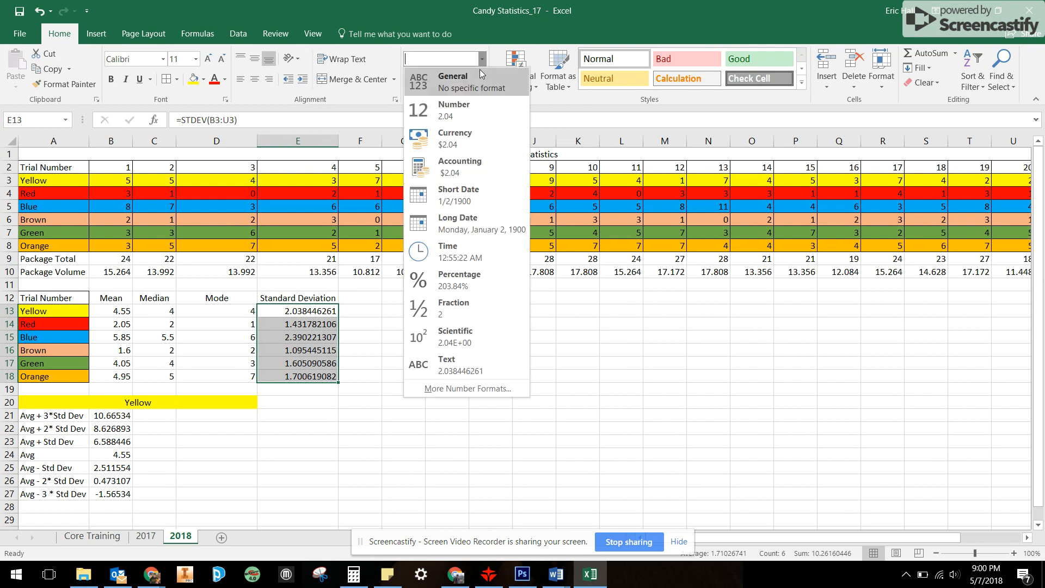
left_click(480, 120)
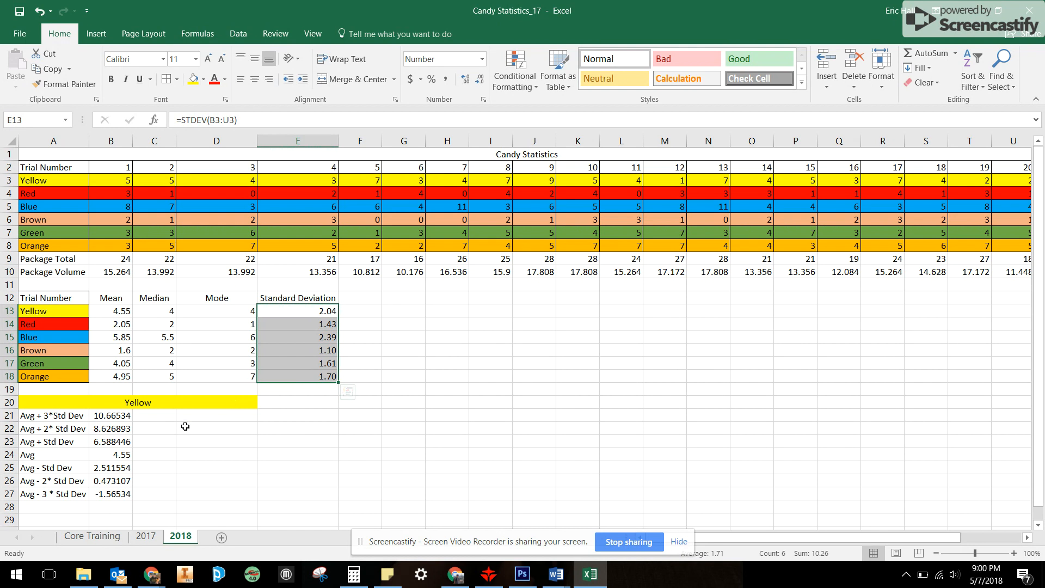
- Apply the Number format with two decimals to the Yellow bin values in B21:B27
left_click_drag(129, 416, 125, 494)
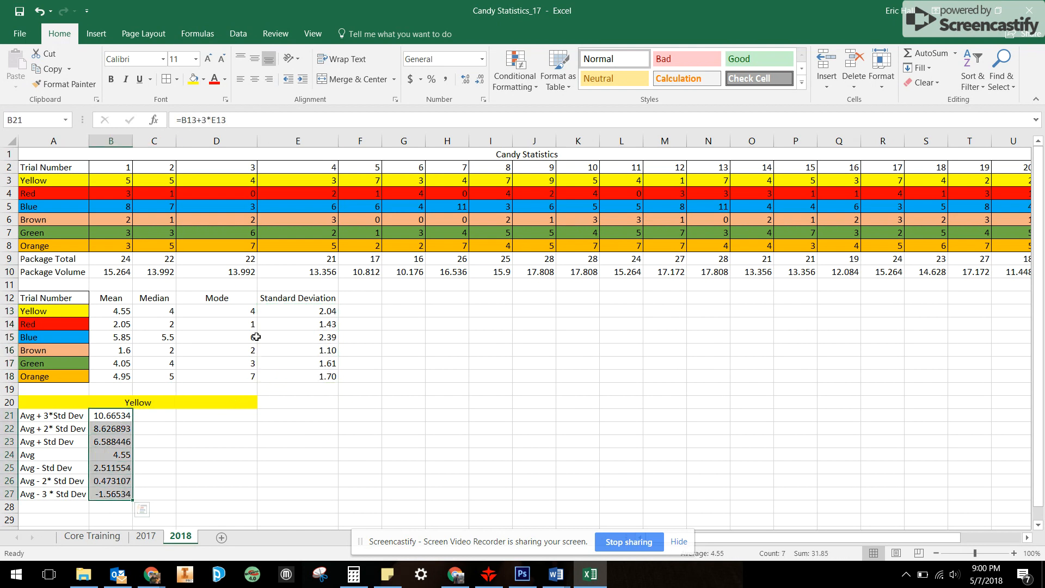
left_click(481, 61)
left_click(476, 114)
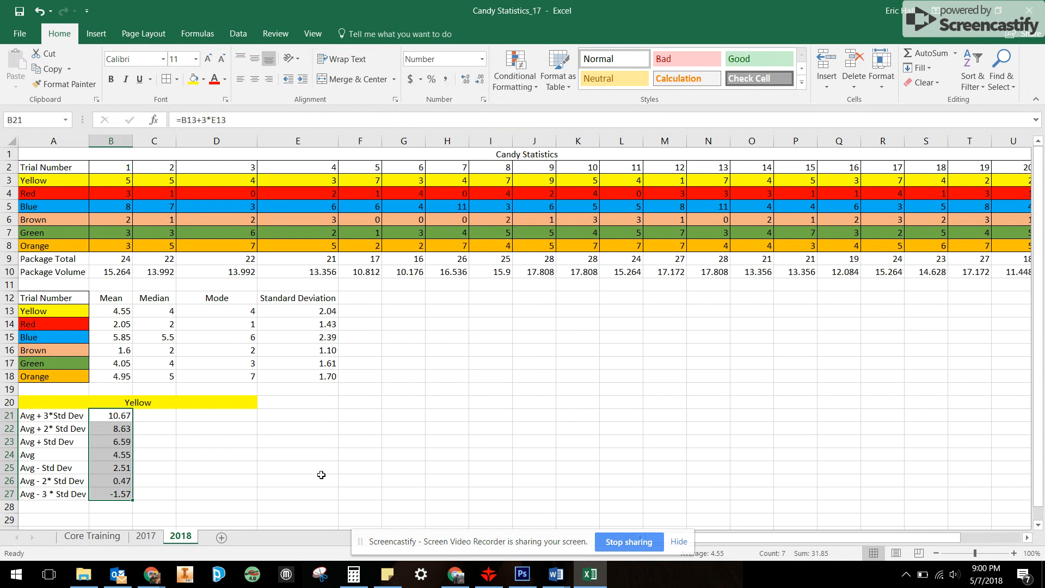
left_click(170, 472)
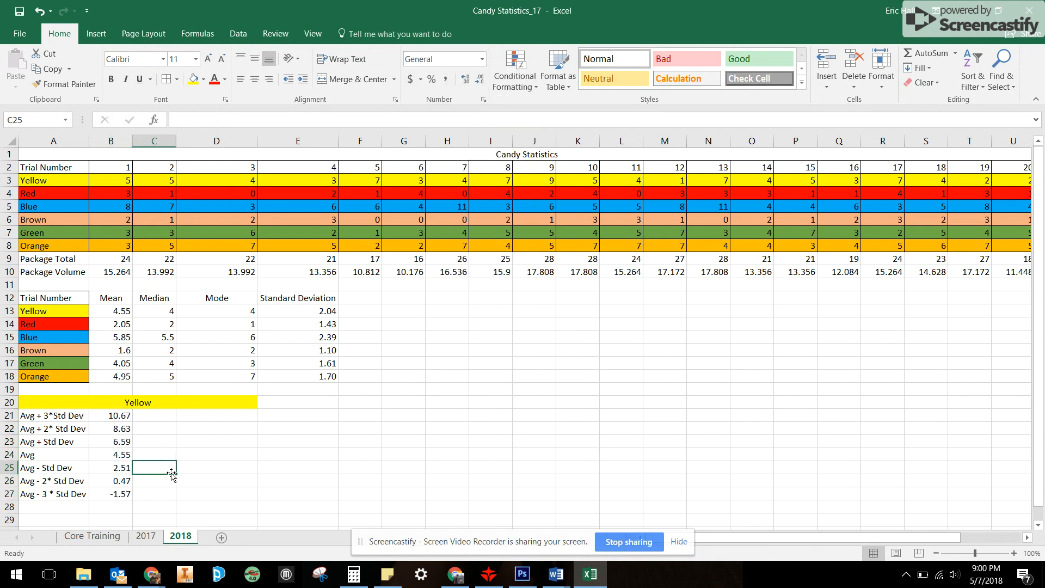
- Make sure the Analysis ToolPak is enabled among the Excel add-ins
left_click(148, 420)
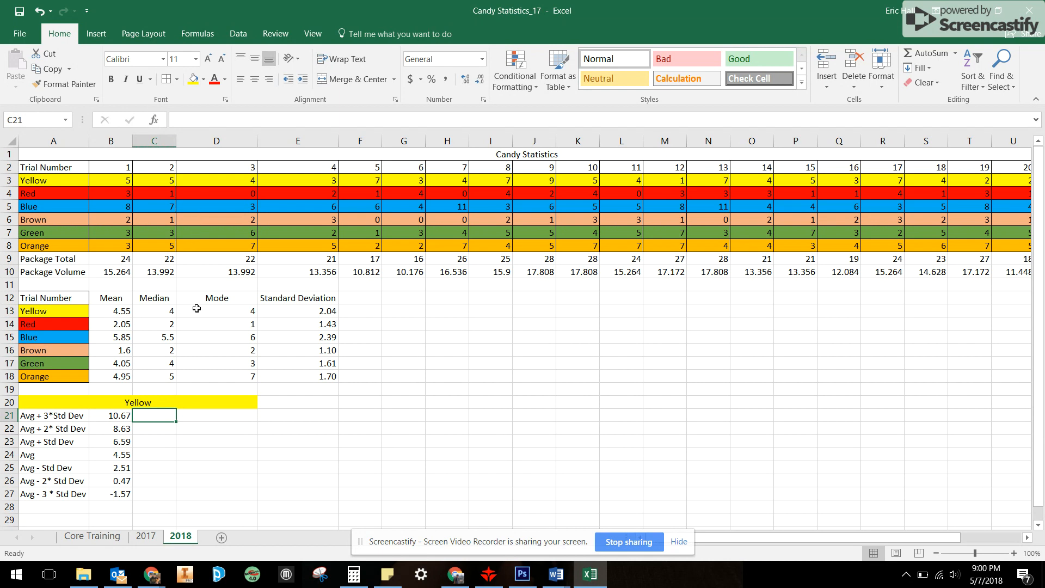
left_click(30, 40)
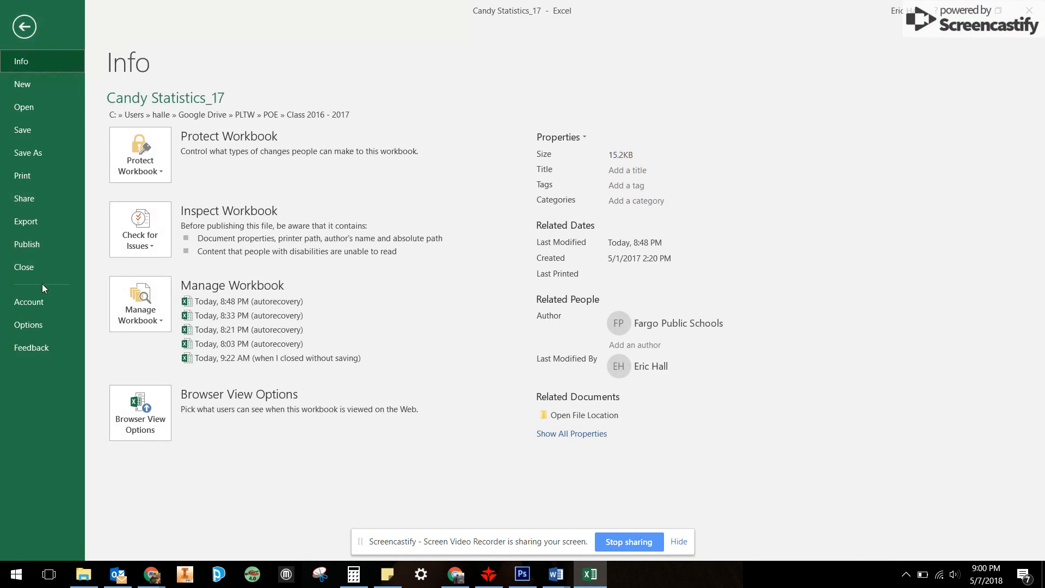
left_click(47, 328)
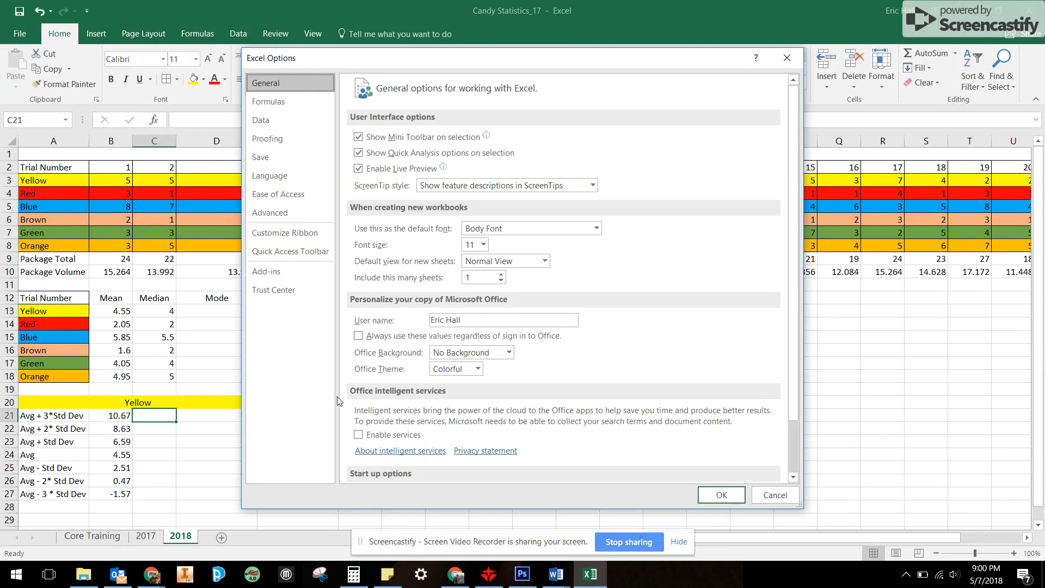
left_click(273, 279)
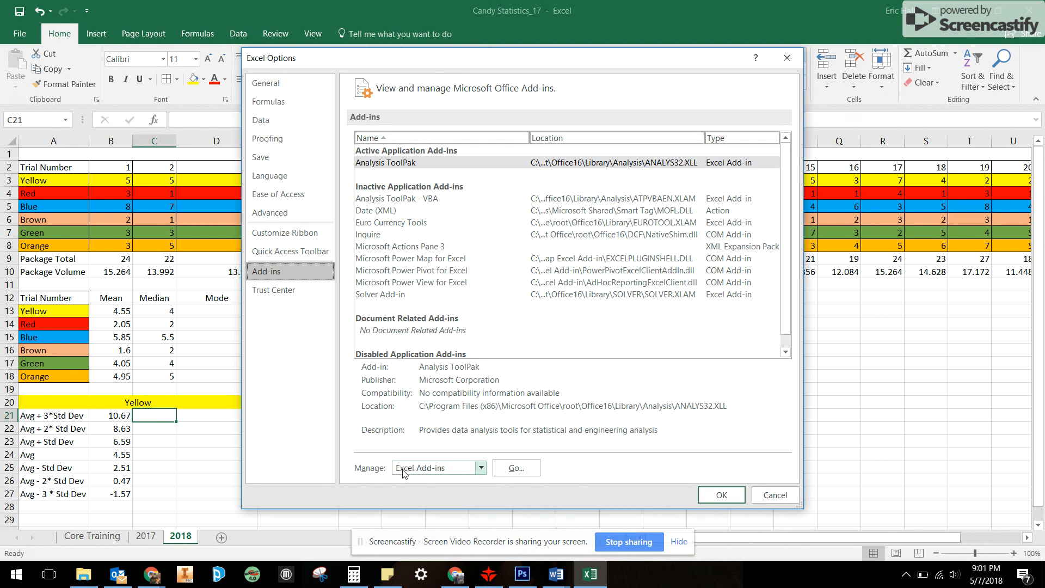
left_click(511, 469)
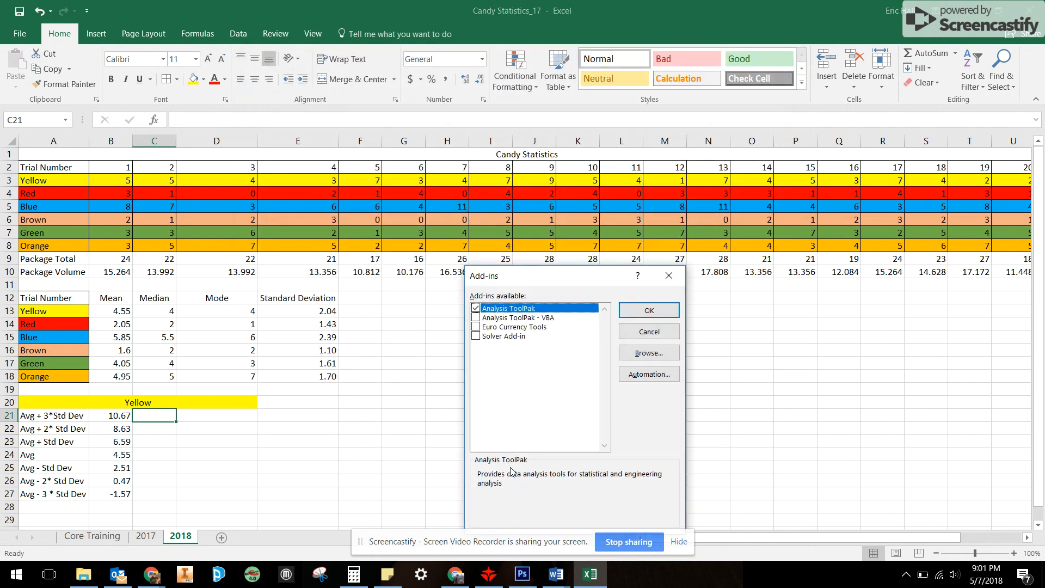
left_click(475, 308)
left_click(633, 313)
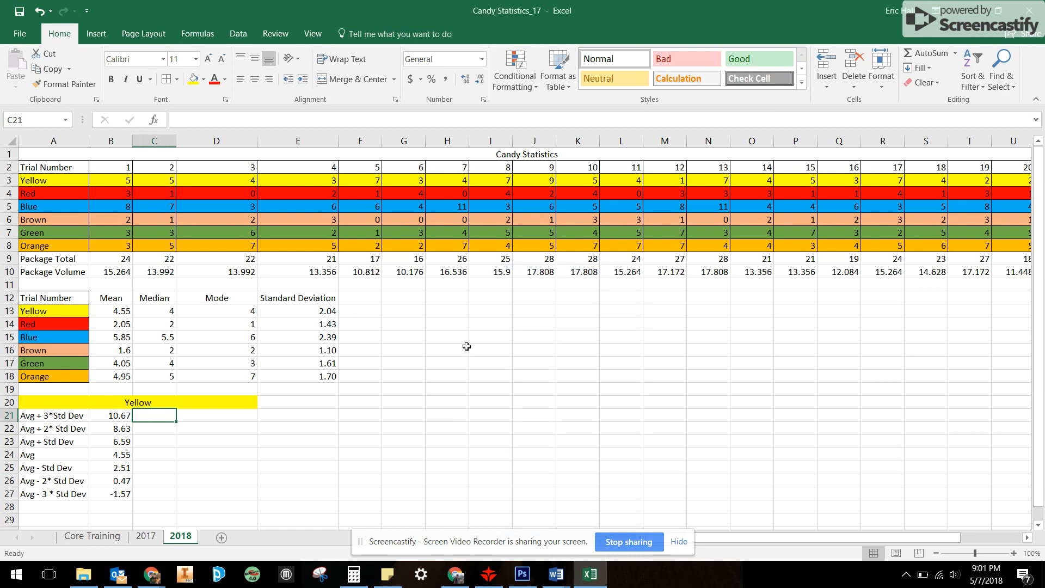
- Start a Histogram data analysis with the Yellow counts in B3:U3 as input range and B21:B27 as bin range
left_click(237, 36)
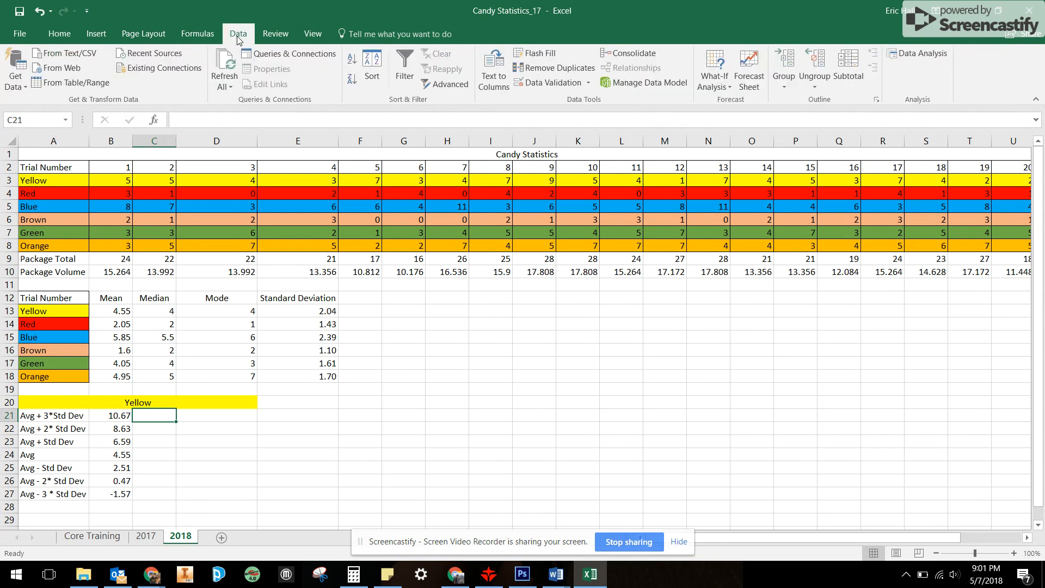
left_click(918, 57)
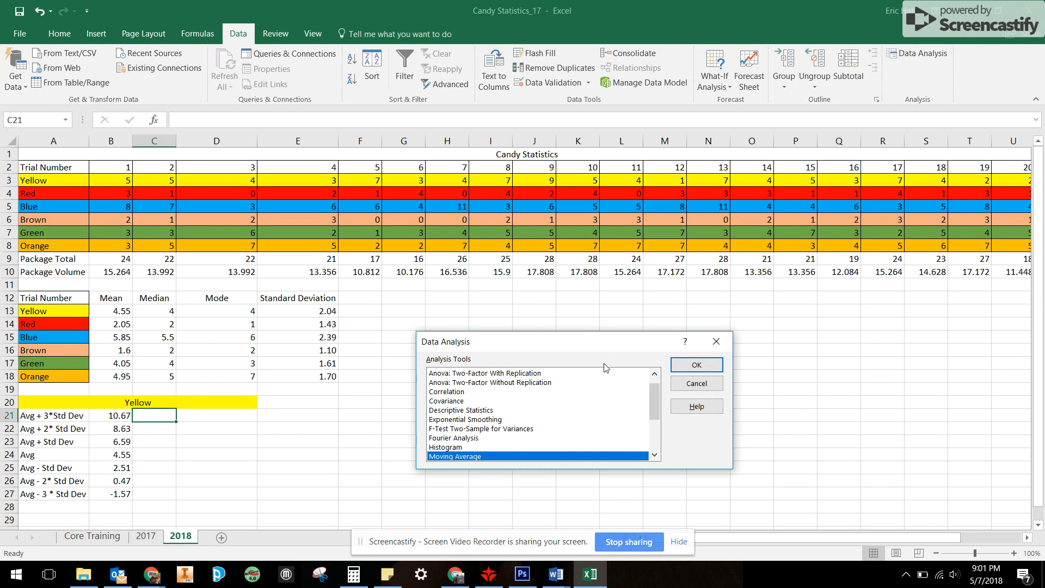
left_click(456, 448)
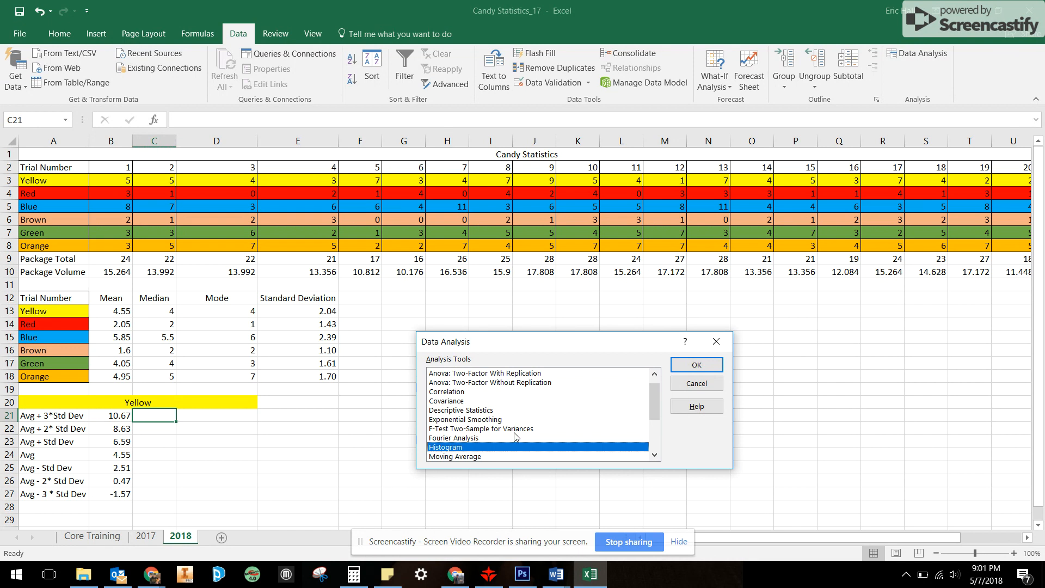
left_click(697, 367)
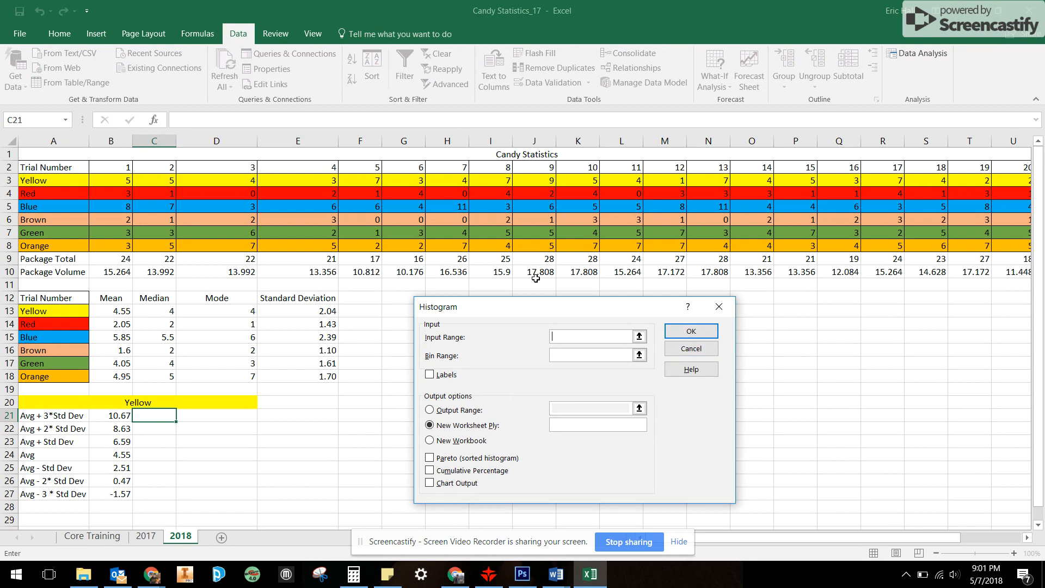
left_click_drag(532, 313, 576, 186)
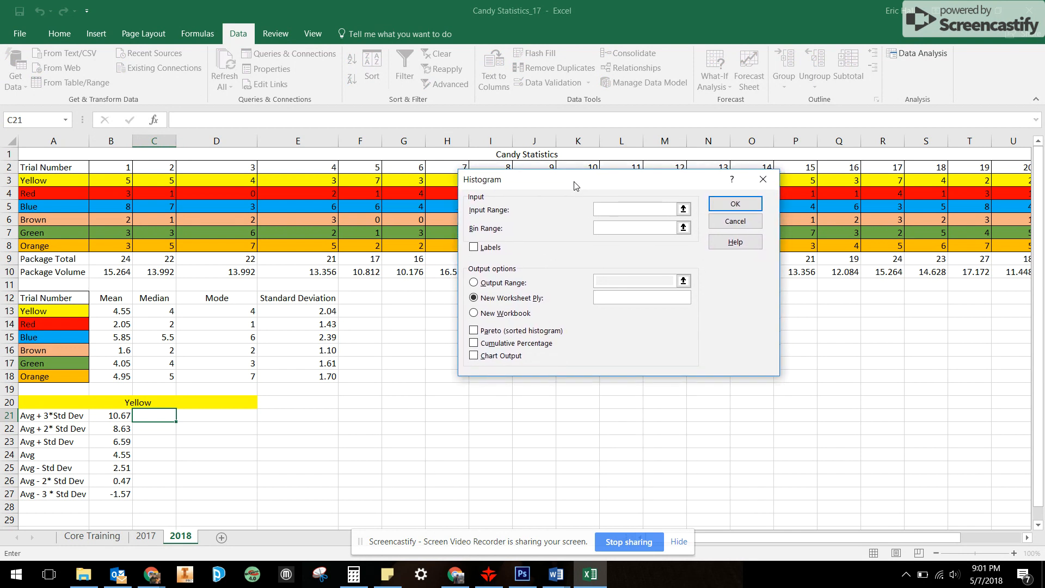
left_click_drag(545, 182, 529, 293)
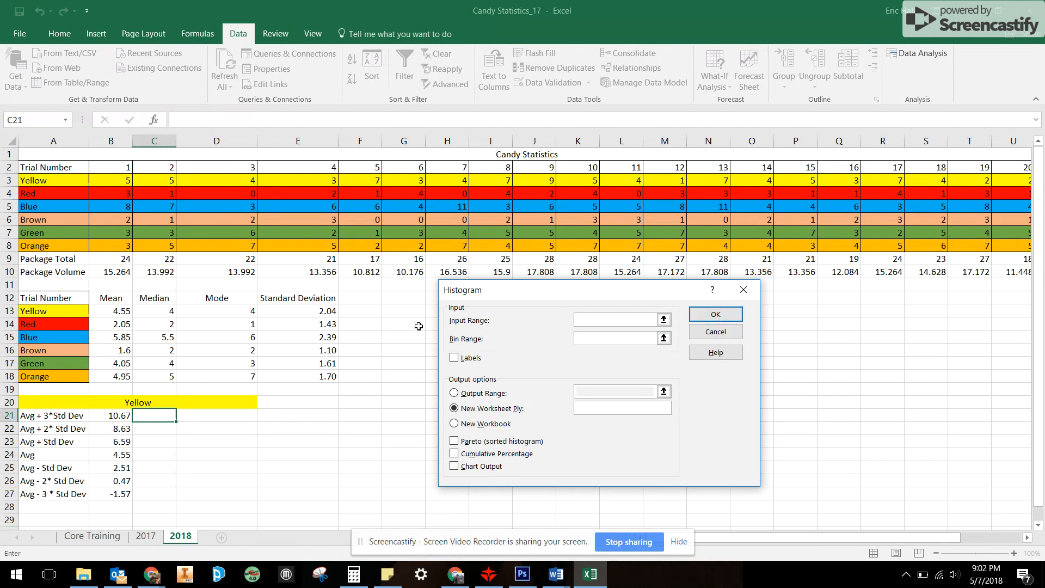
left_click_drag(107, 180, 923, 180)
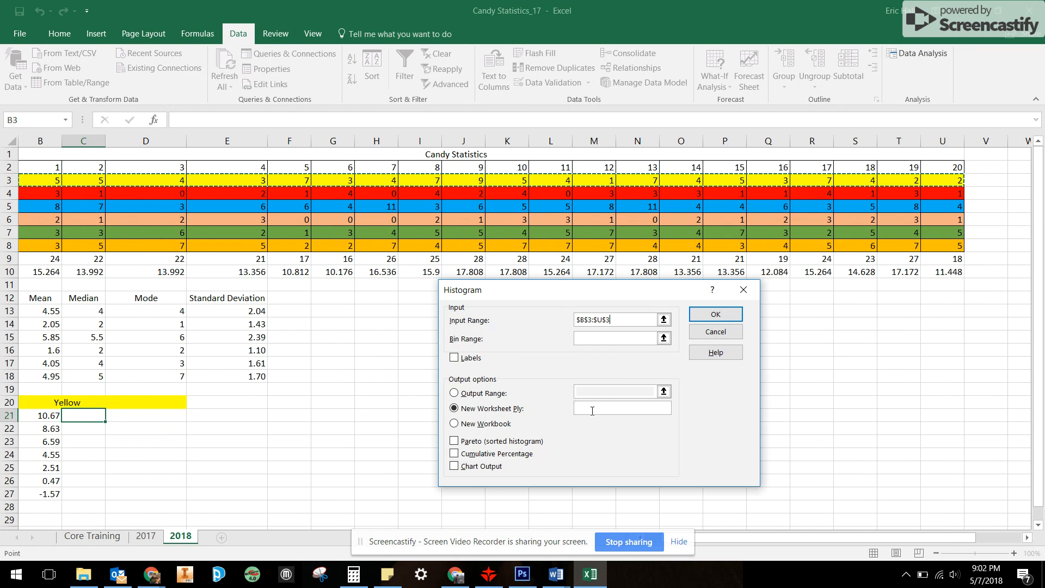
left_click(653, 337)
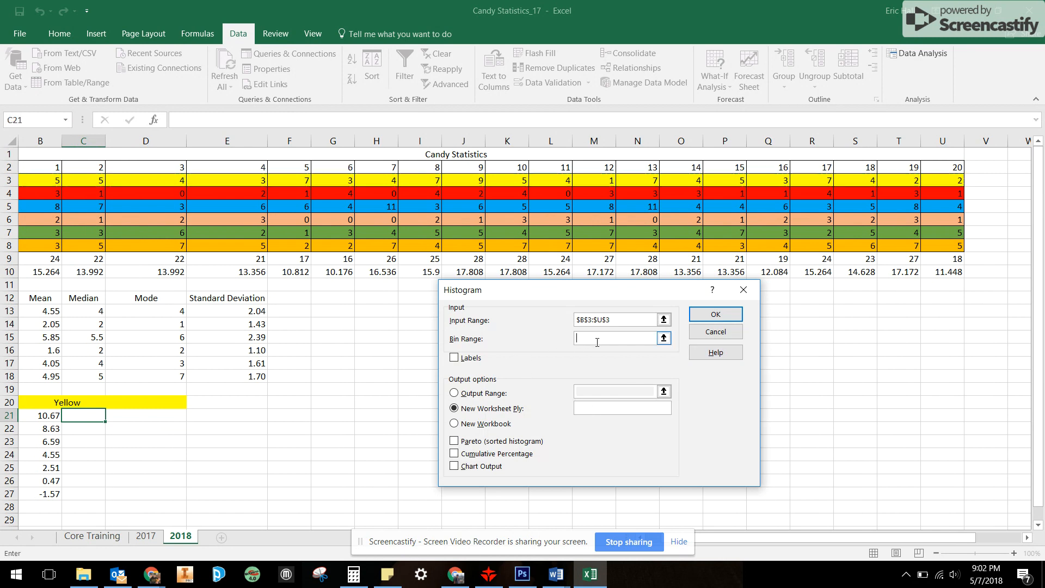
left_click_drag(49, 415, 51, 493)
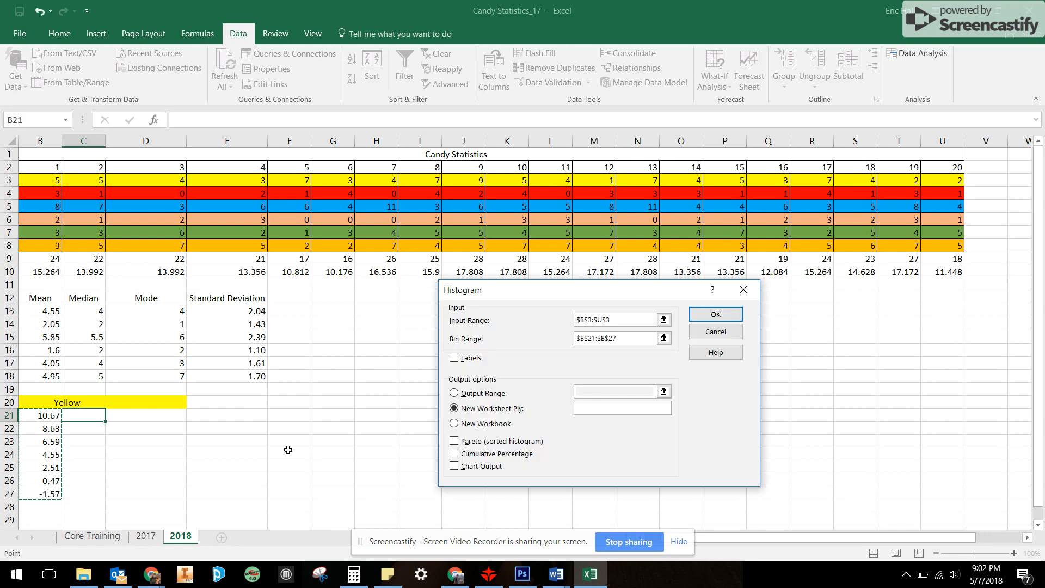
- Generate the histogram with Labels and Chart Output enabled and its output range starting at C21
left_click(454, 359)
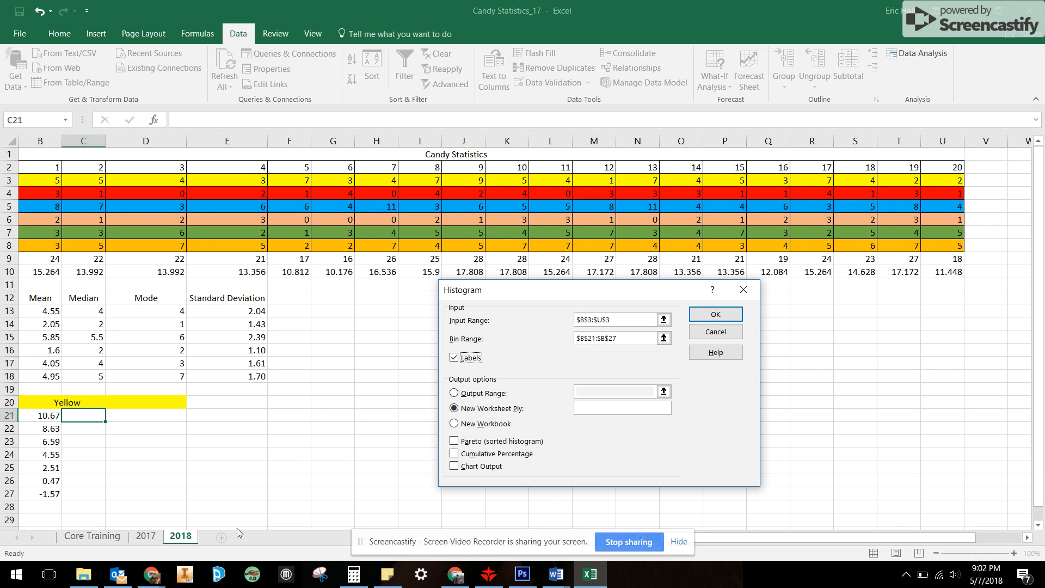
left_click(455, 394)
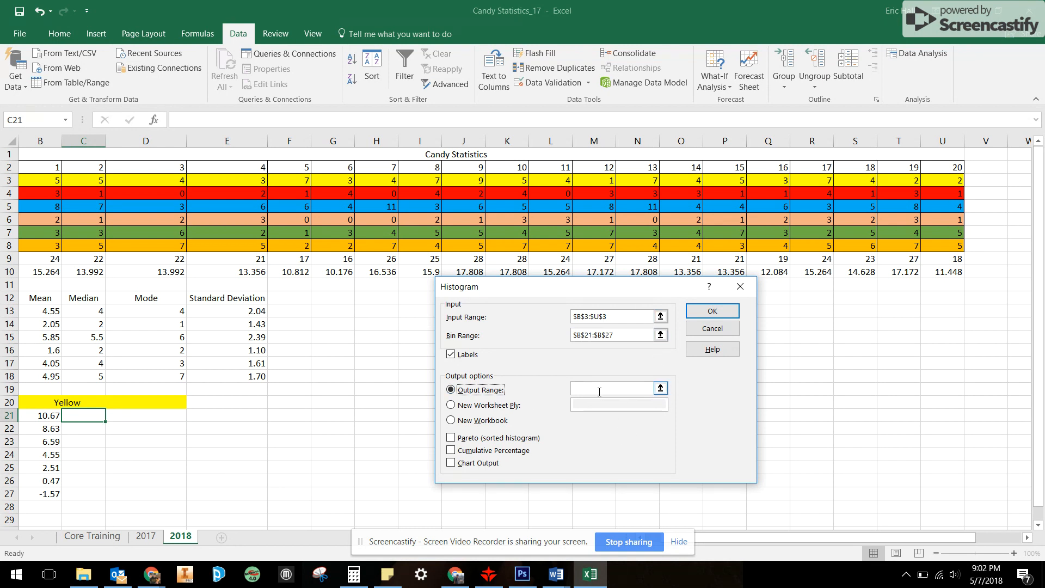
left_click(602, 390)
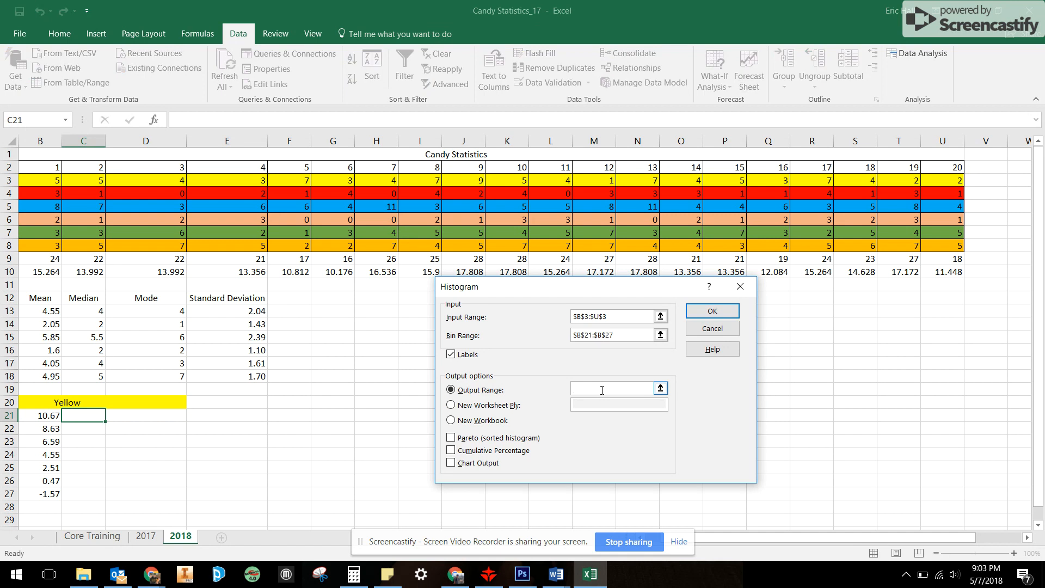
left_click(92, 417)
left_click(451, 463)
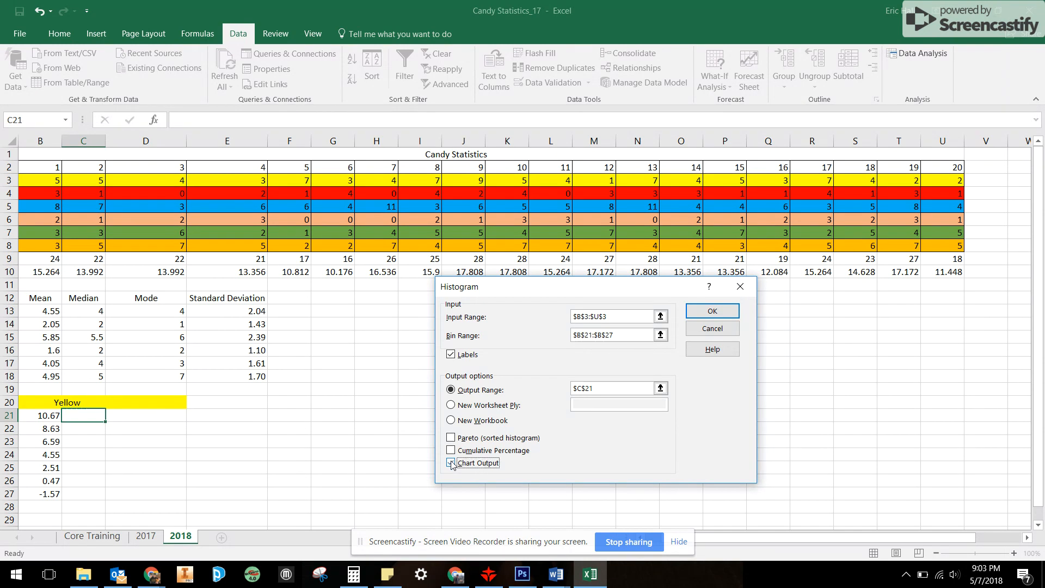
left_click(712, 313)
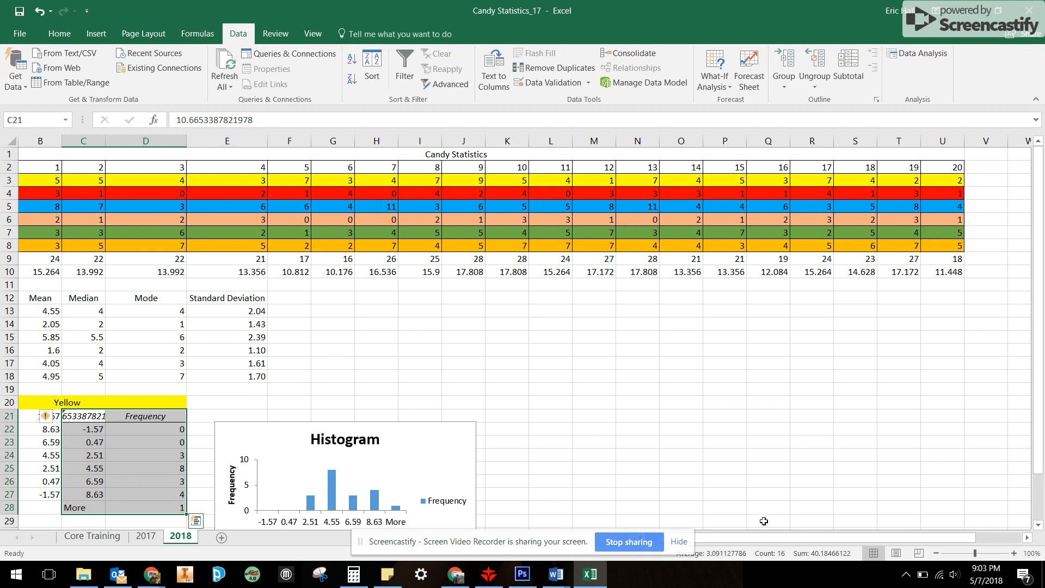
- Replace the header in C21 of the Yellow frequency table with Bins
left_click(687, 546)
scroll(687, 540, "left", 2)
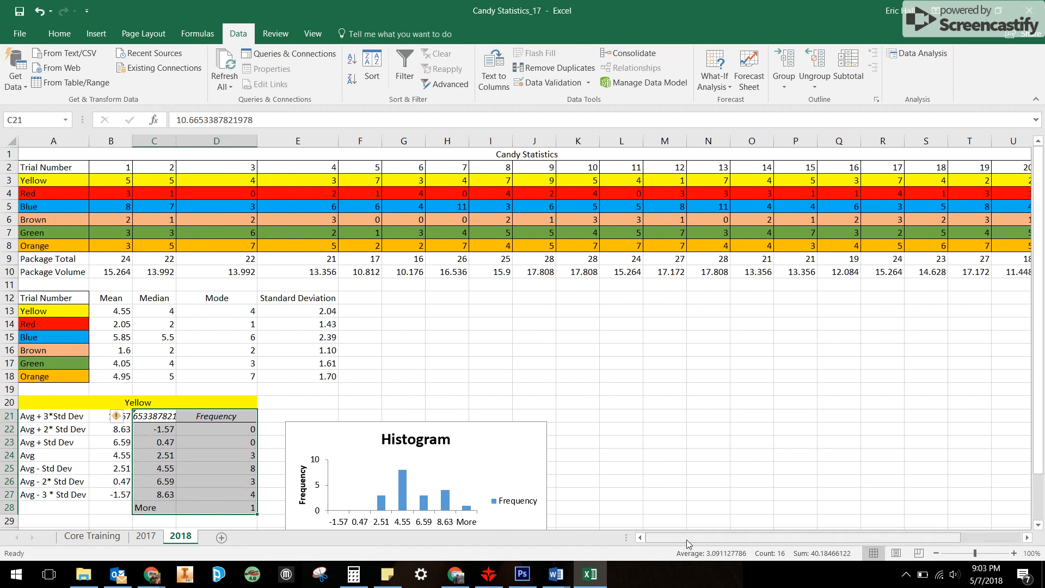
scroll(660, 506, "down", 2)
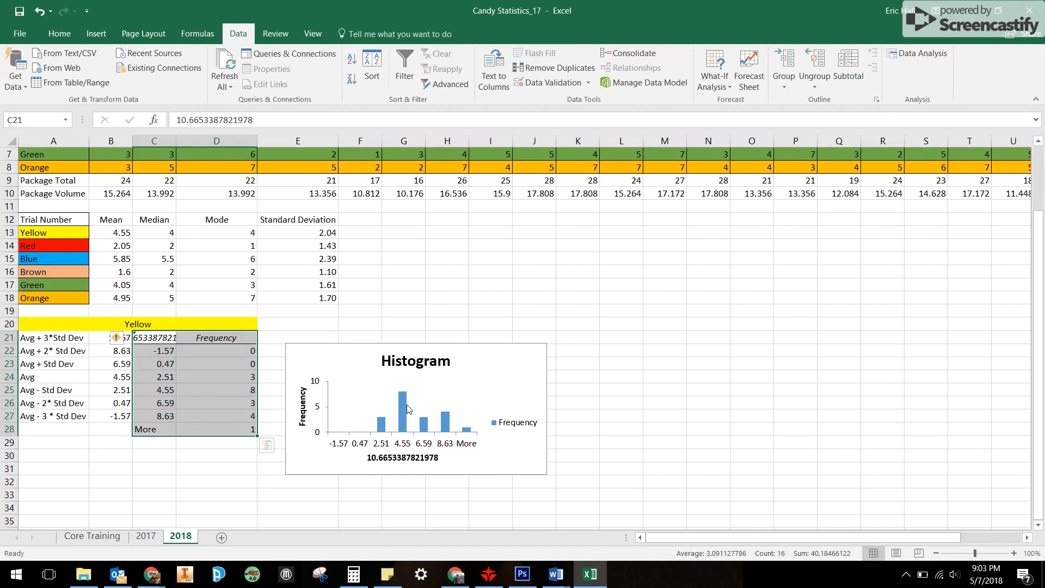
left_click(164, 338)
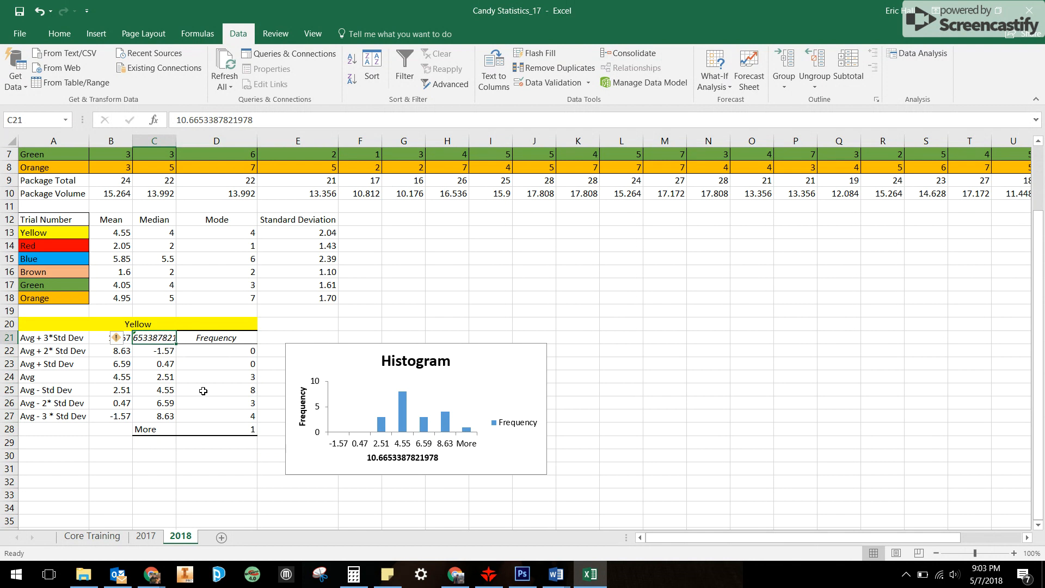
type("Bins")
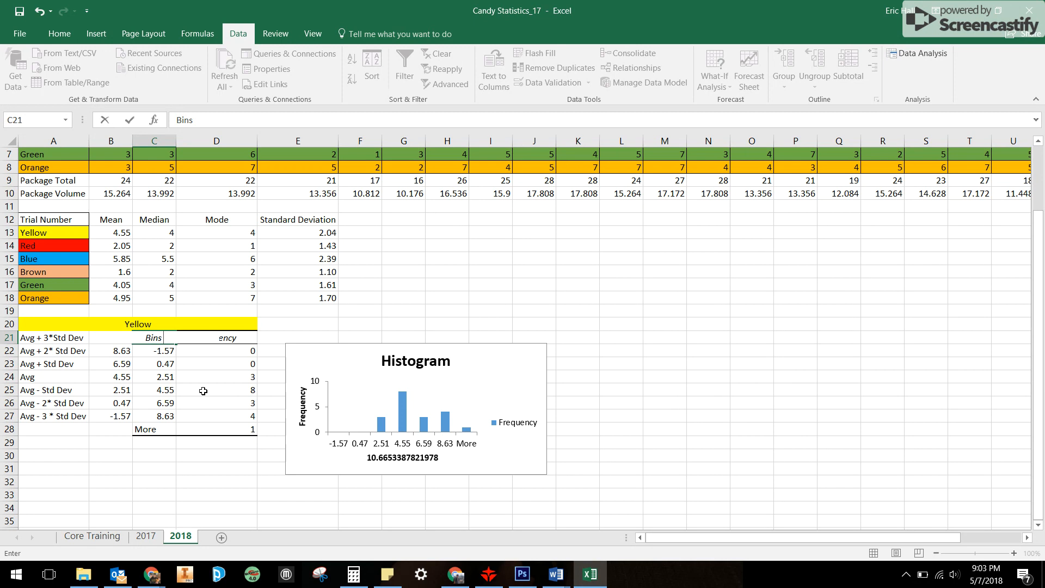
key("Return")
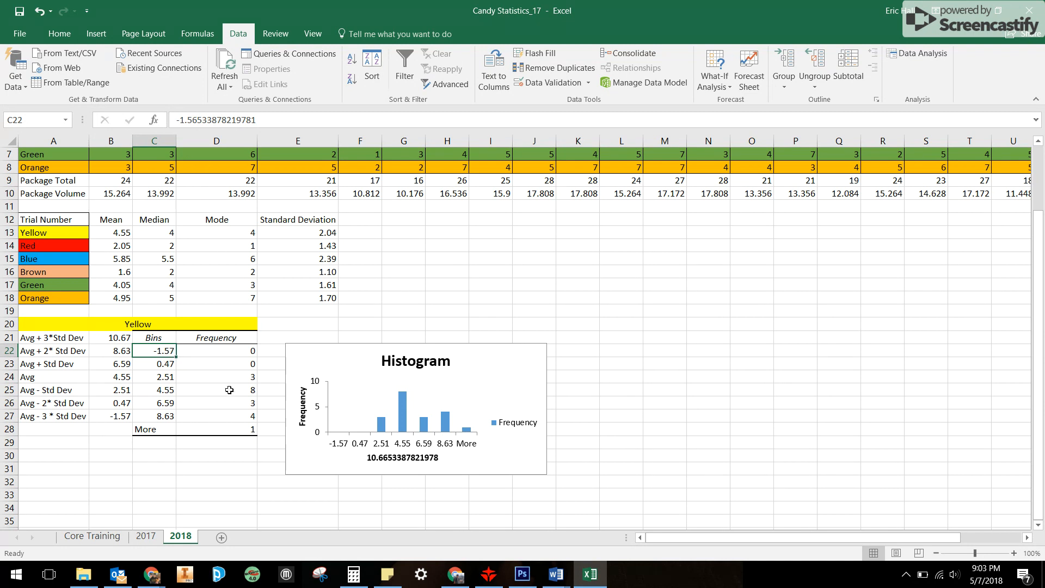
- Move the histogram chart up beside the Yellow frequency table and change its title to Yellow Histogram
left_click_drag(309, 351, 298, 326)
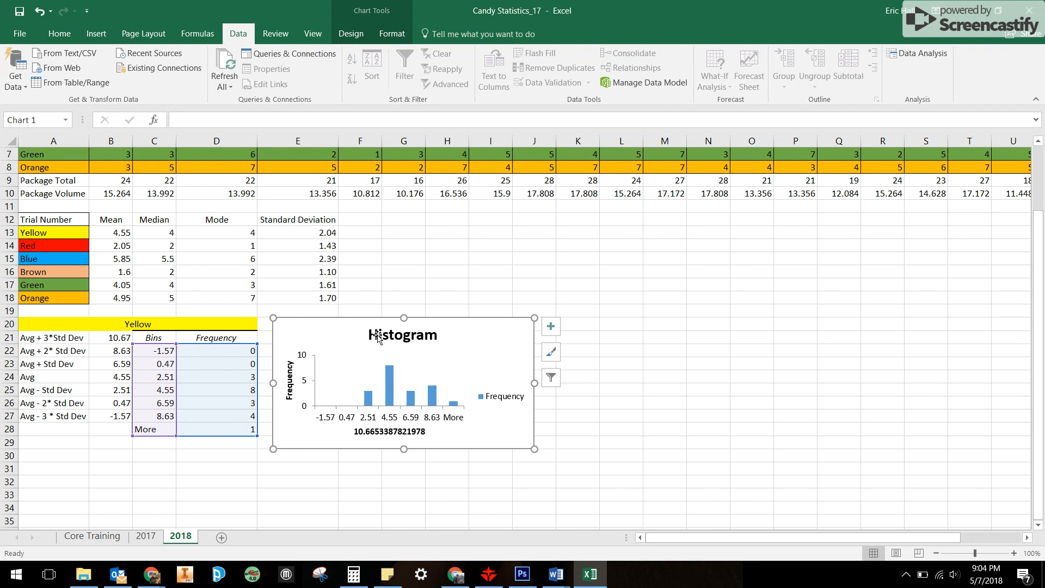
left_click(397, 336)
double_click(397, 338)
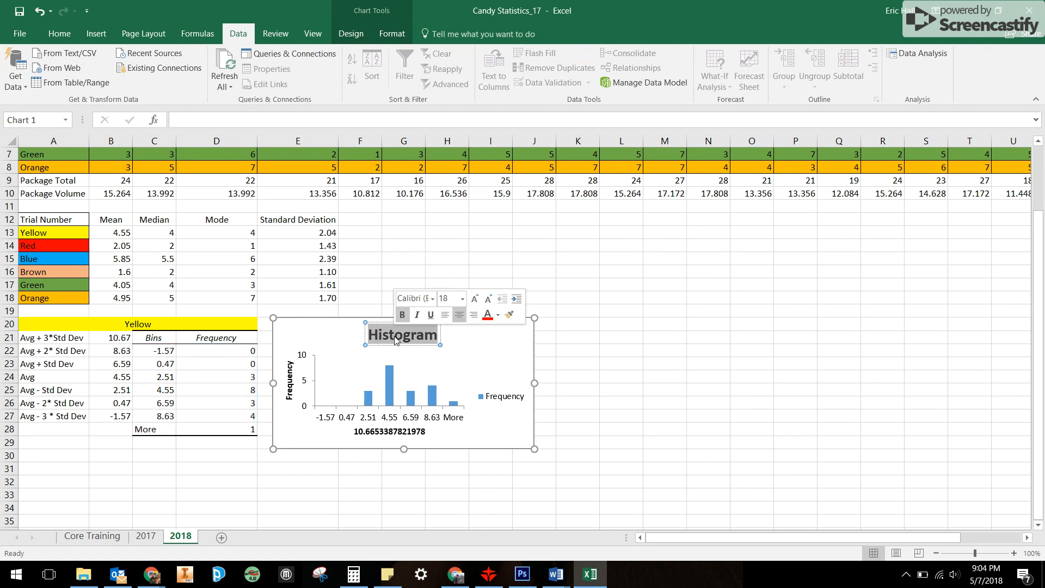
type("Yeloo")
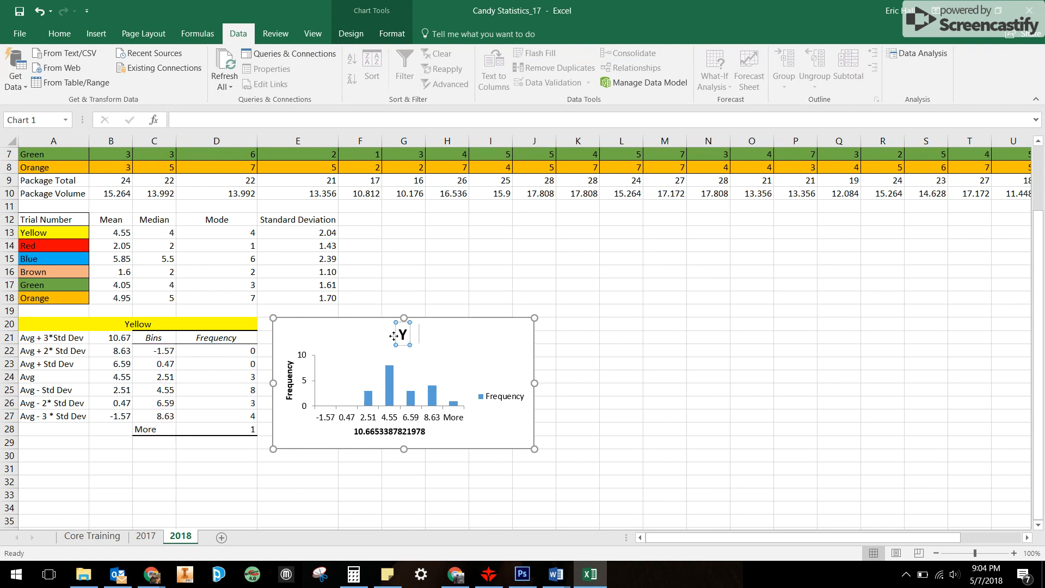
type("low Histogra")
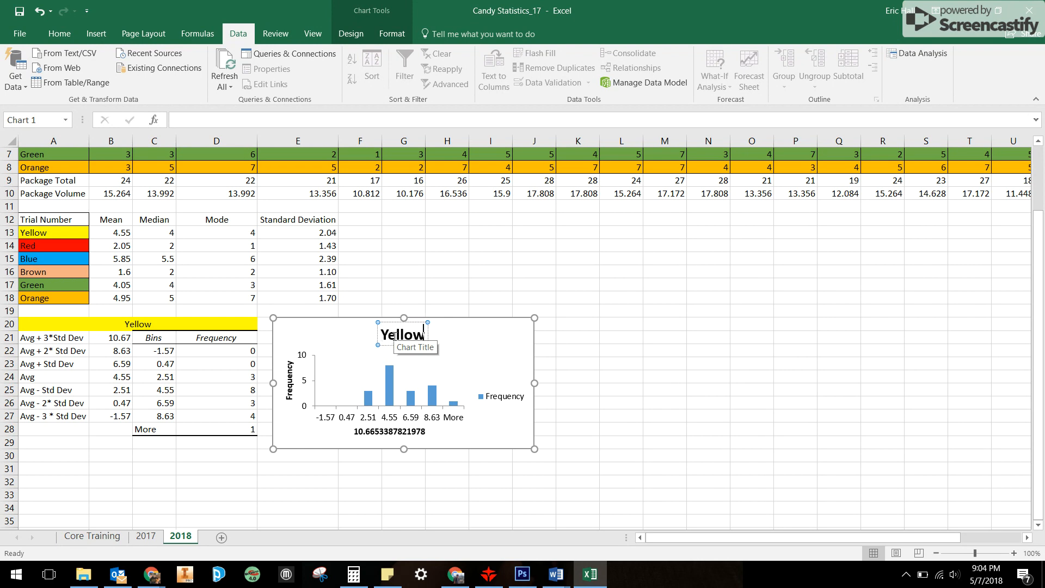
key("BackSpace")
key("BackSpace")
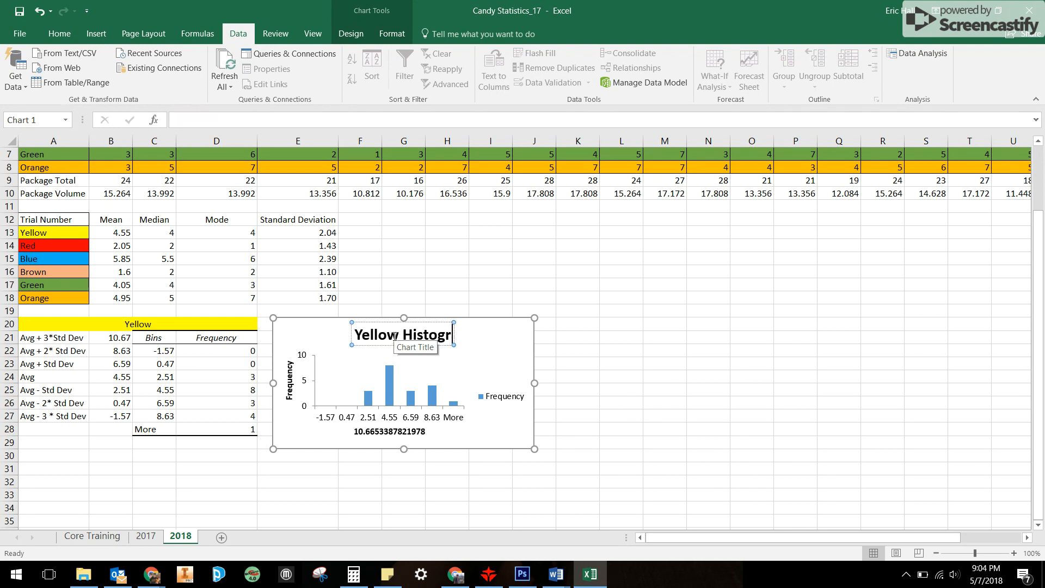
type("ram")
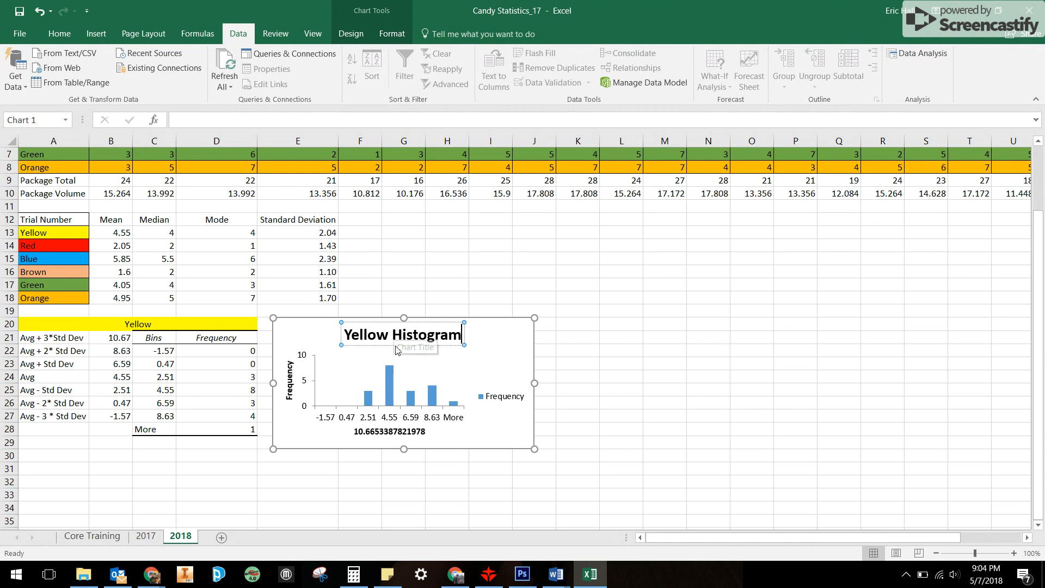
- Fill the Frequency bars of the Yellow Histogram with the standard yellow color
left_click(388, 374)
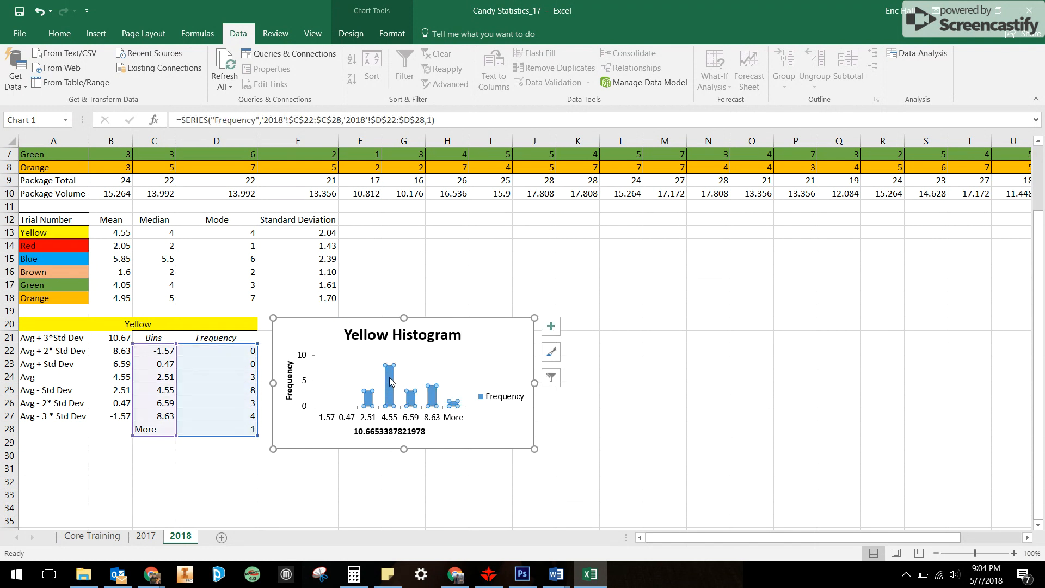
right_click(389, 381)
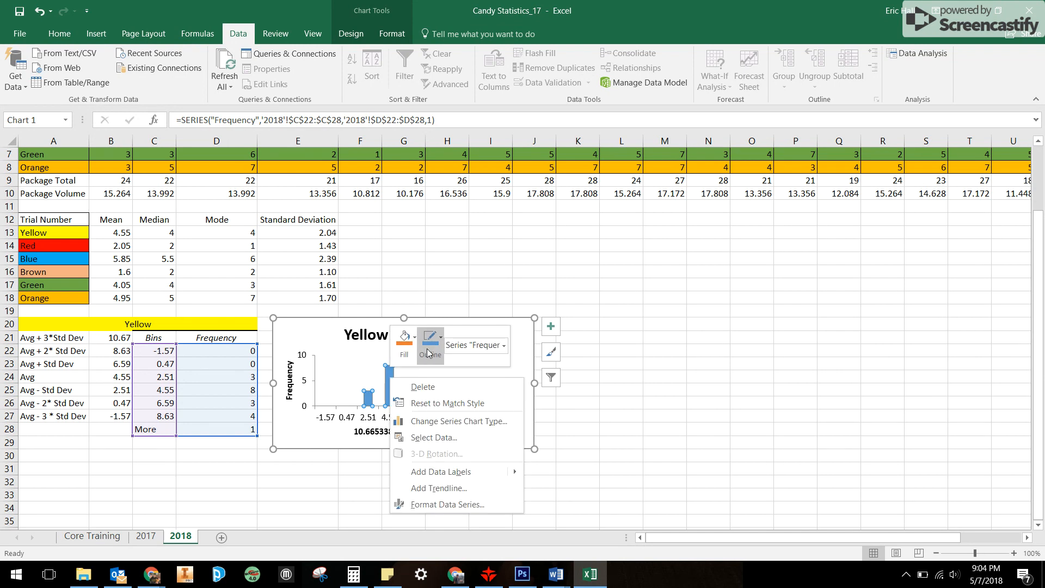
left_click(405, 348)
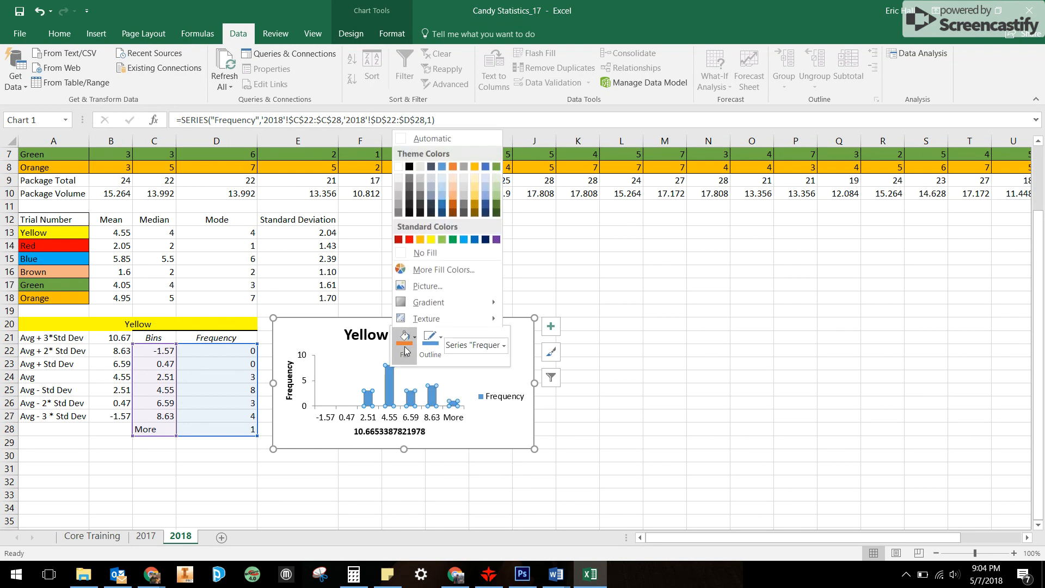
left_click(431, 239)
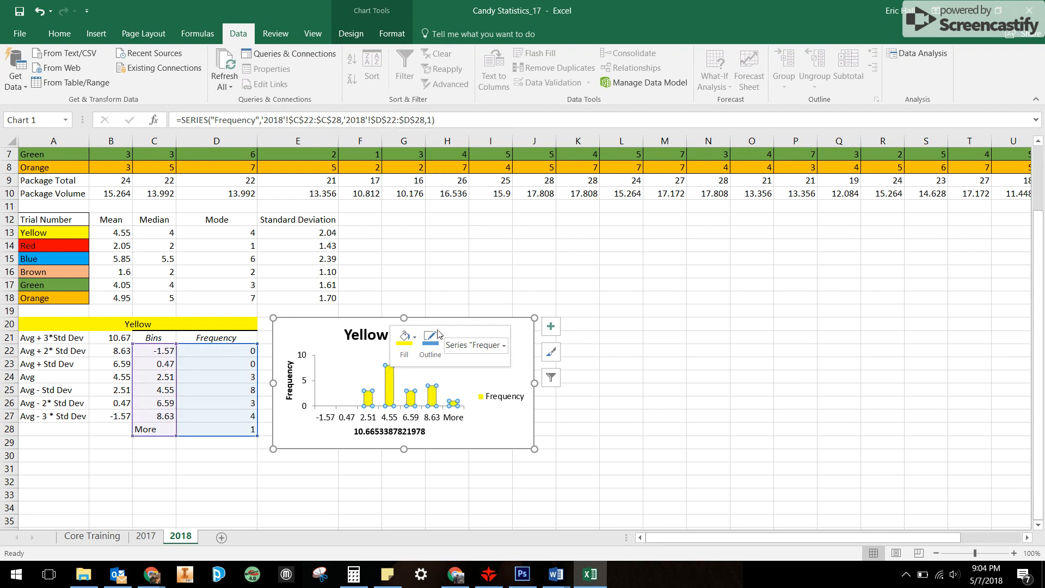
- Change the horizontal axis title of the Yellow Histogram to Bins
left_click(414, 435)
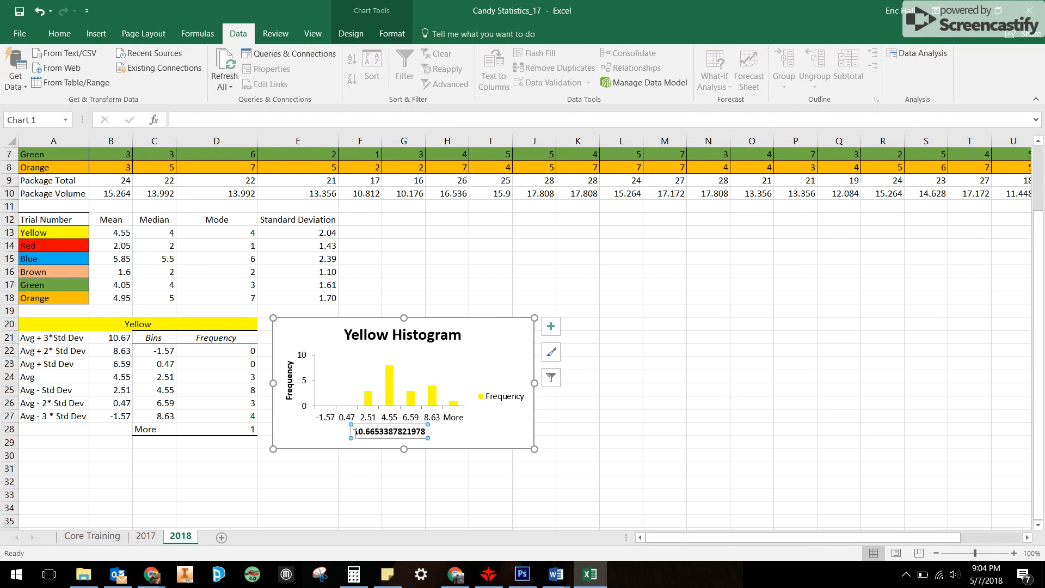
left_click_drag(355, 432, 434, 442)
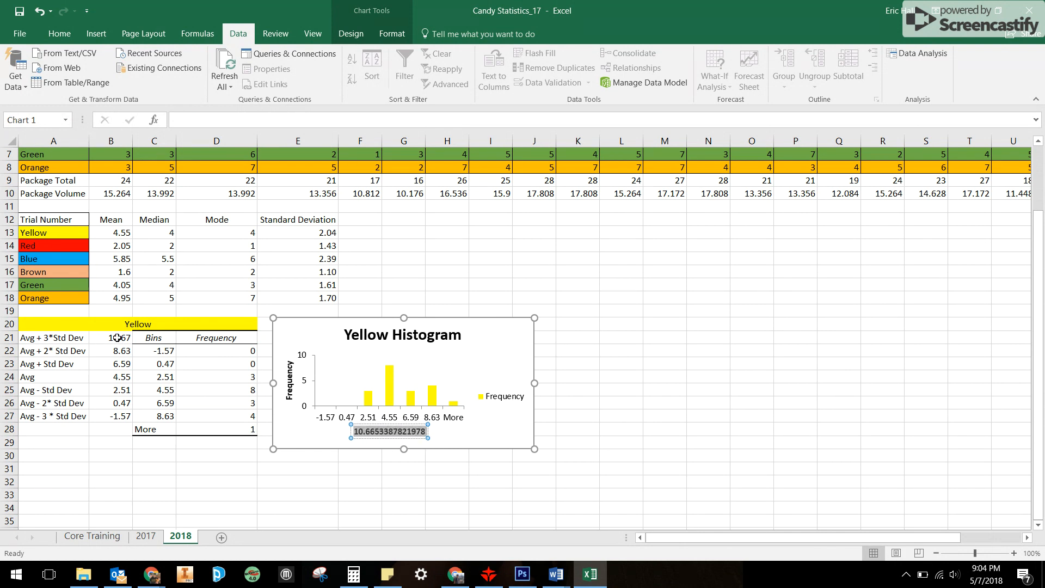
type("B")
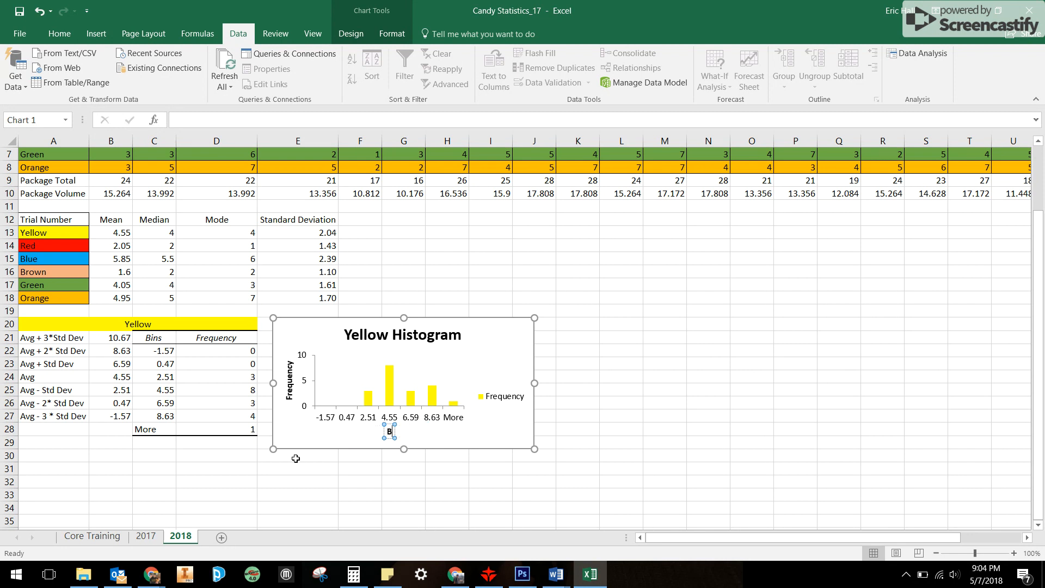
type("ins")
left_click(295, 495)
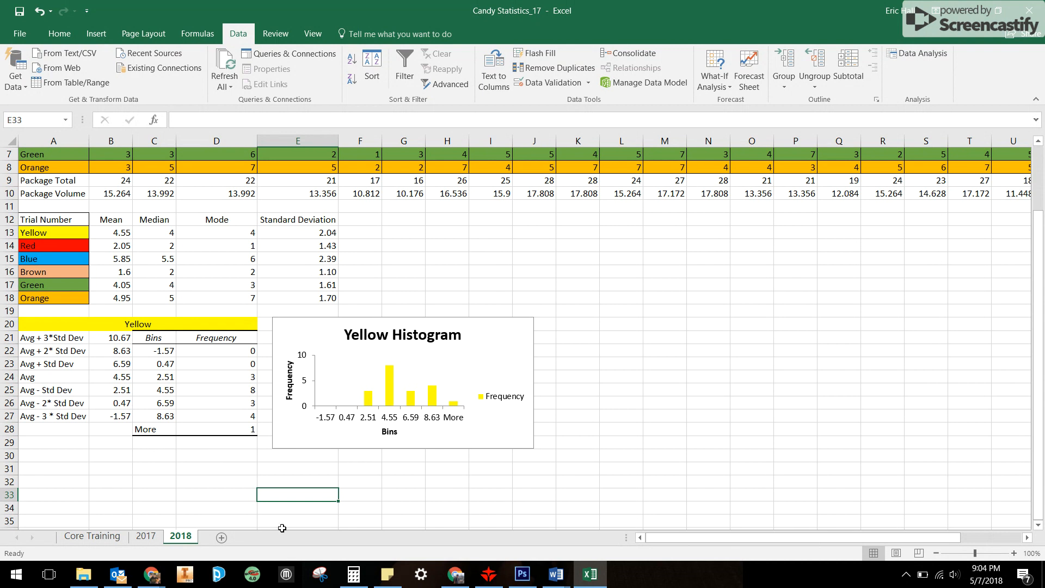
- Examine the frequency tables and histograms for each candy color on the Core Training sheet, from Yellow through Orange
scroll(206, 454, "up", 2)
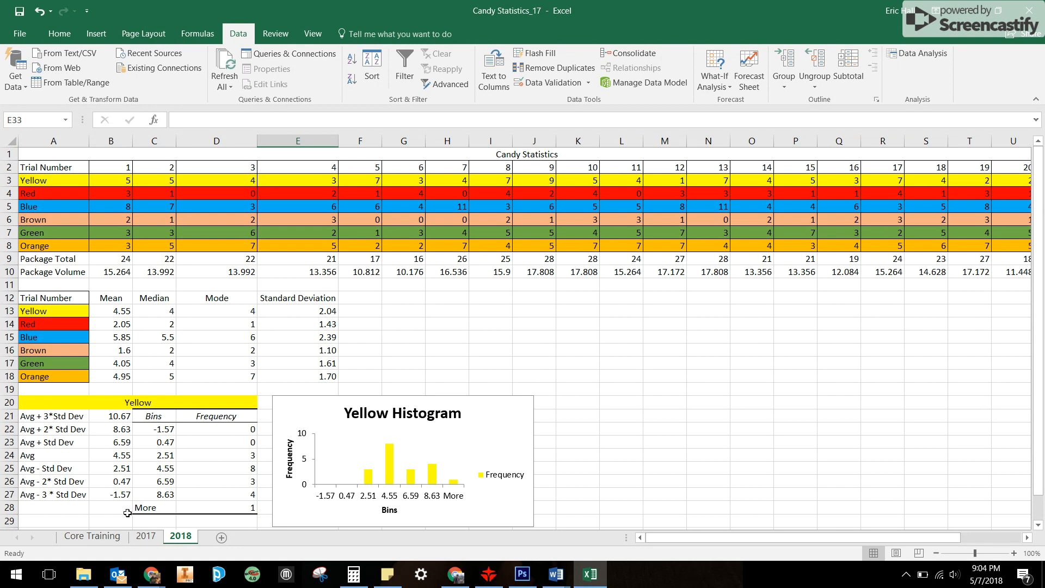
left_click(102, 538)
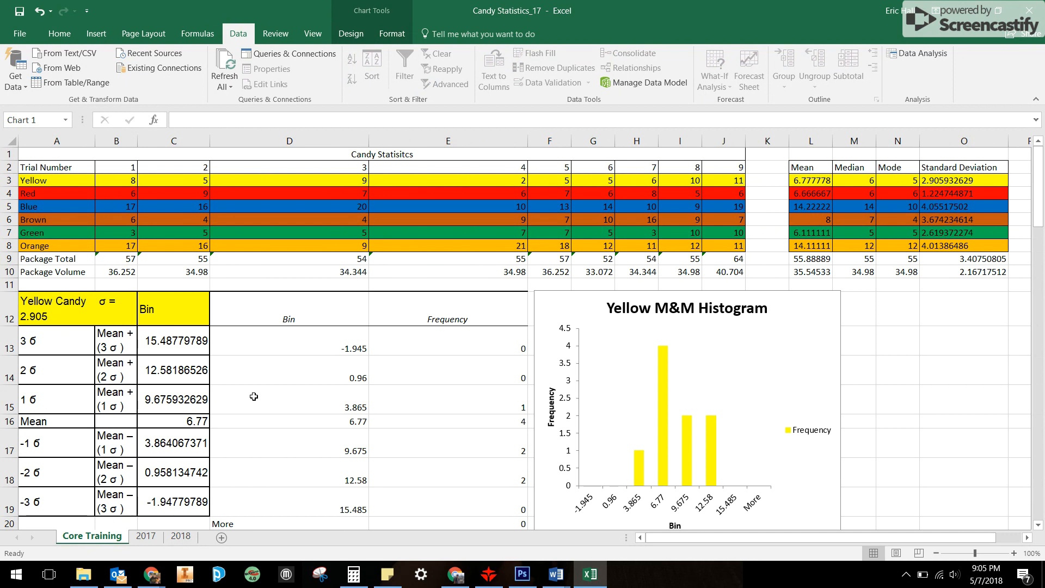
scroll(254, 396, "down", 7)
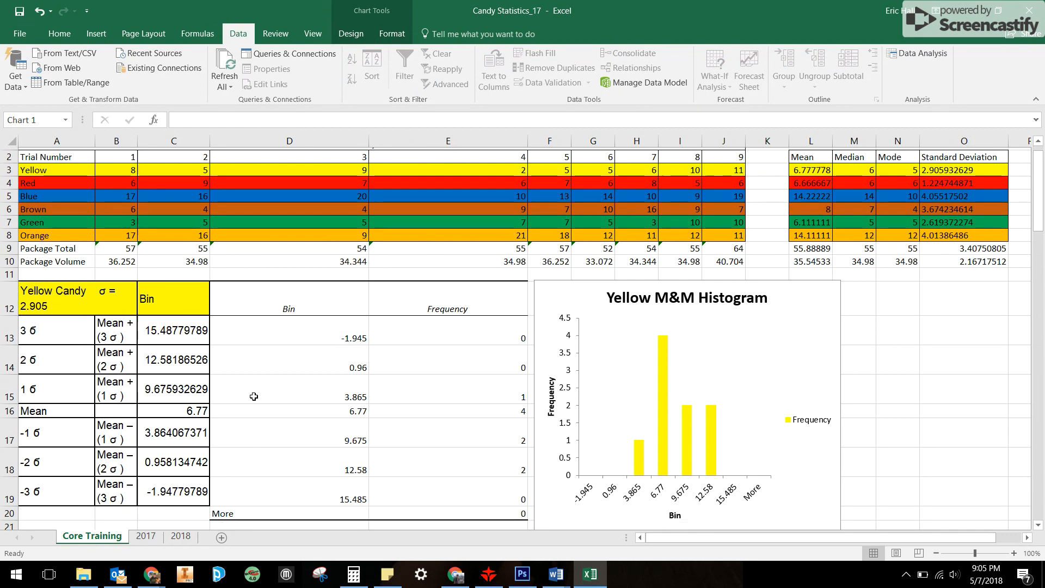
scroll(254, 396, "down", 8)
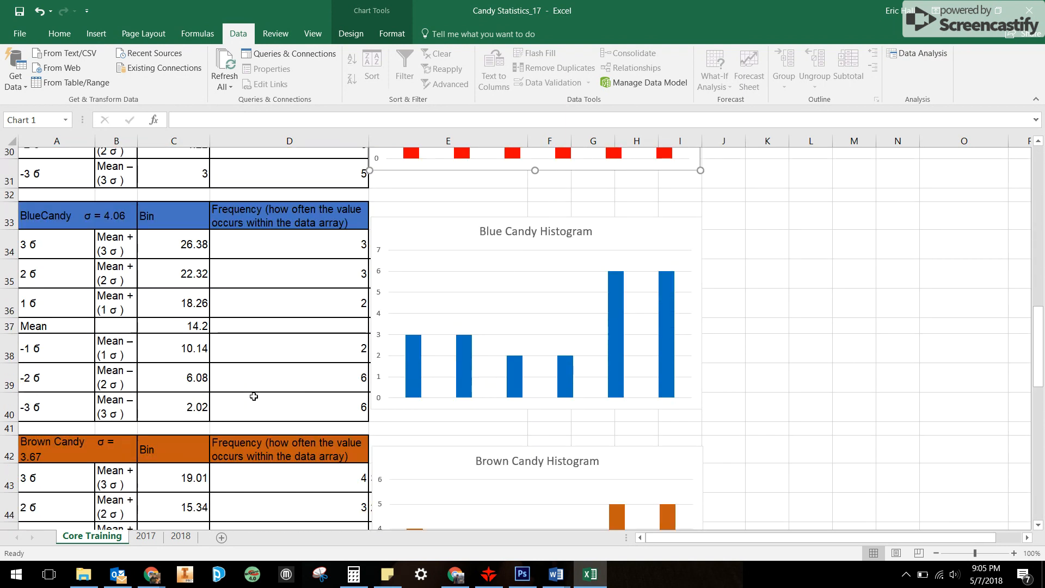
scroll(253, 396, "down", 4)
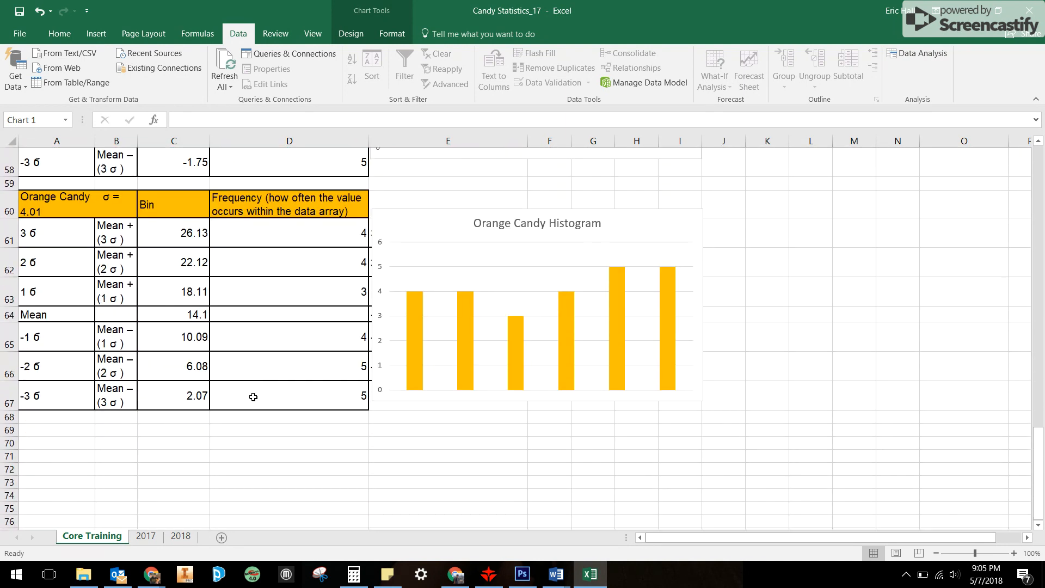
scroll(253, 397, "up", 11)
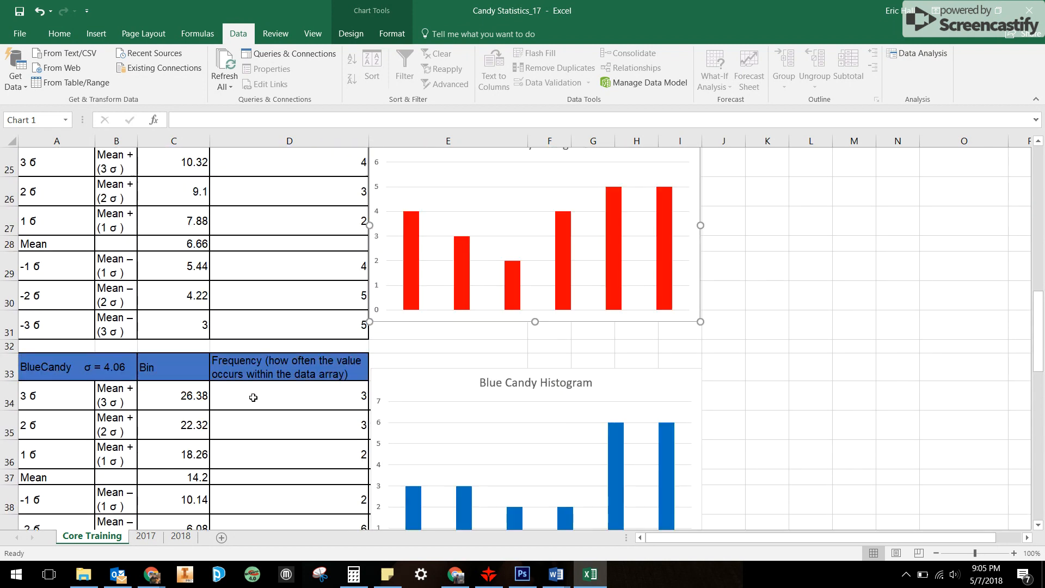
scroll(253, 398, "up", 8)
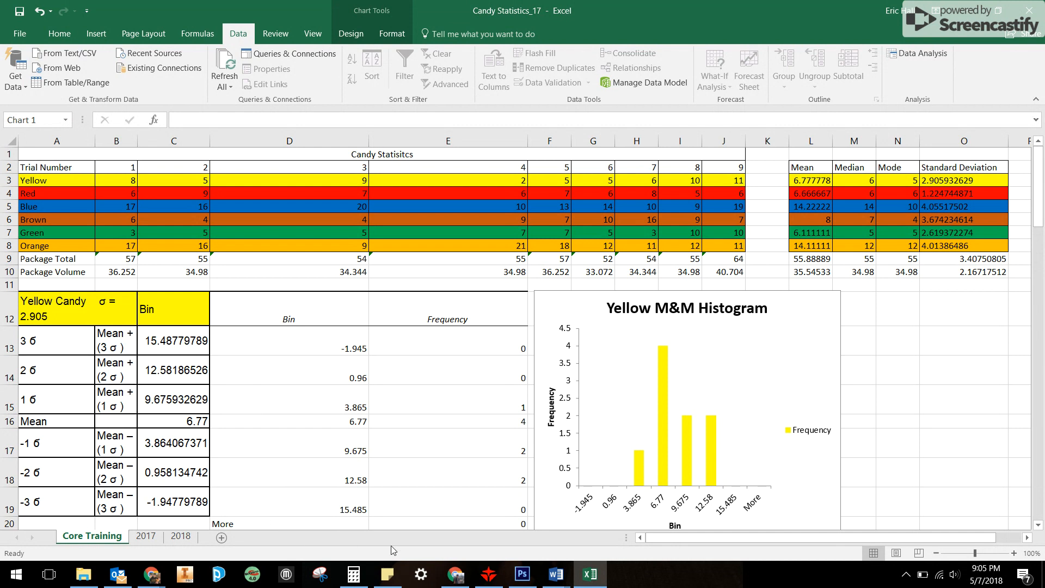
left_click(587, 574)
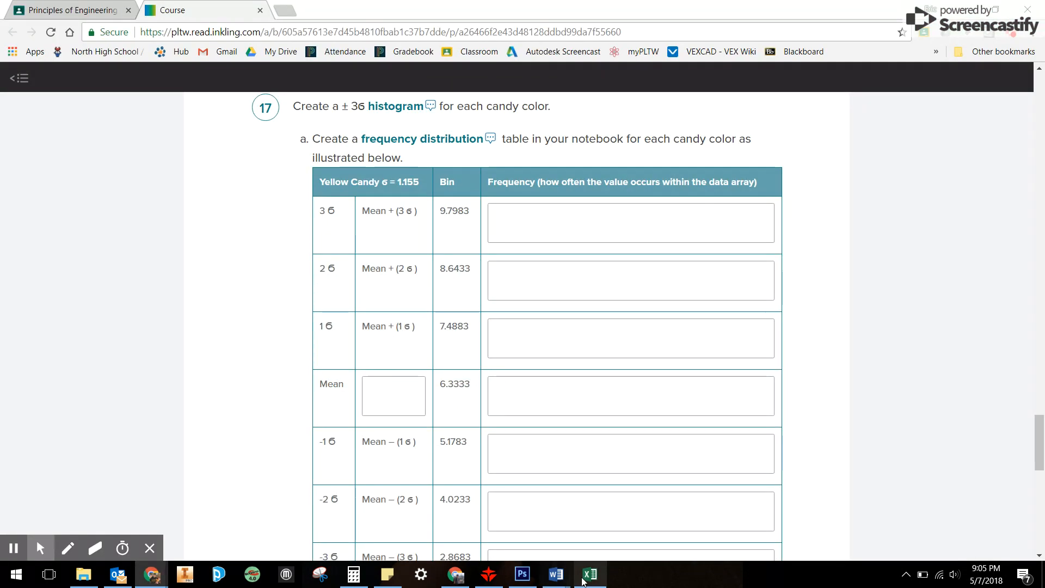
left_click(587, 574)
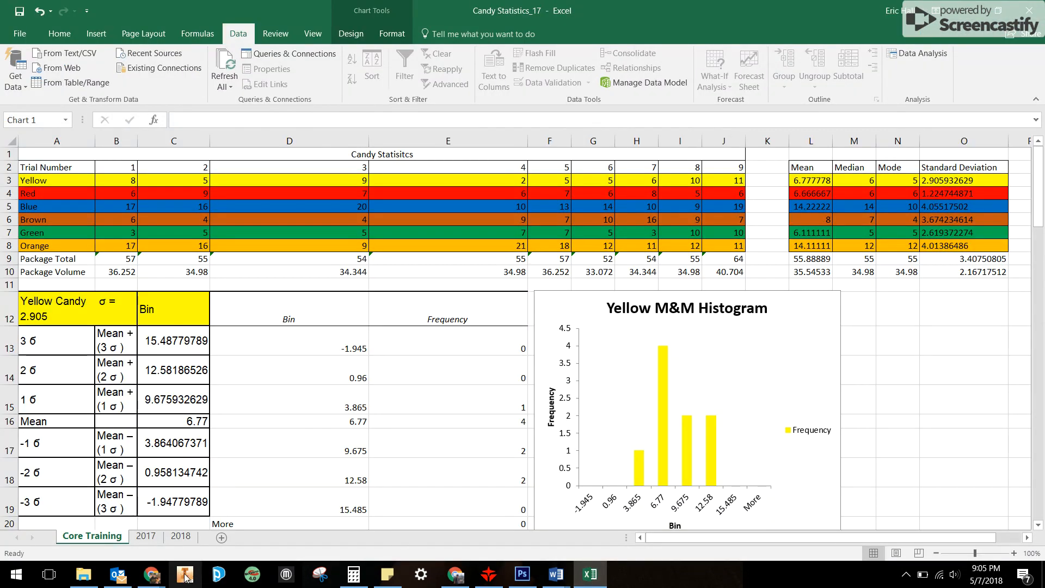
mouse_move(151, 574)
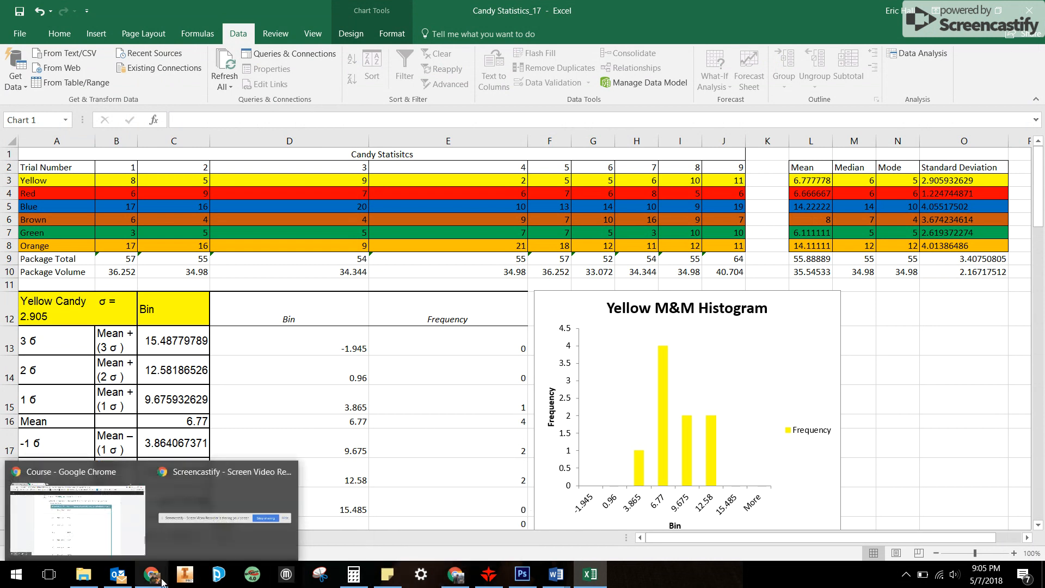
mouse_move(264, 516)
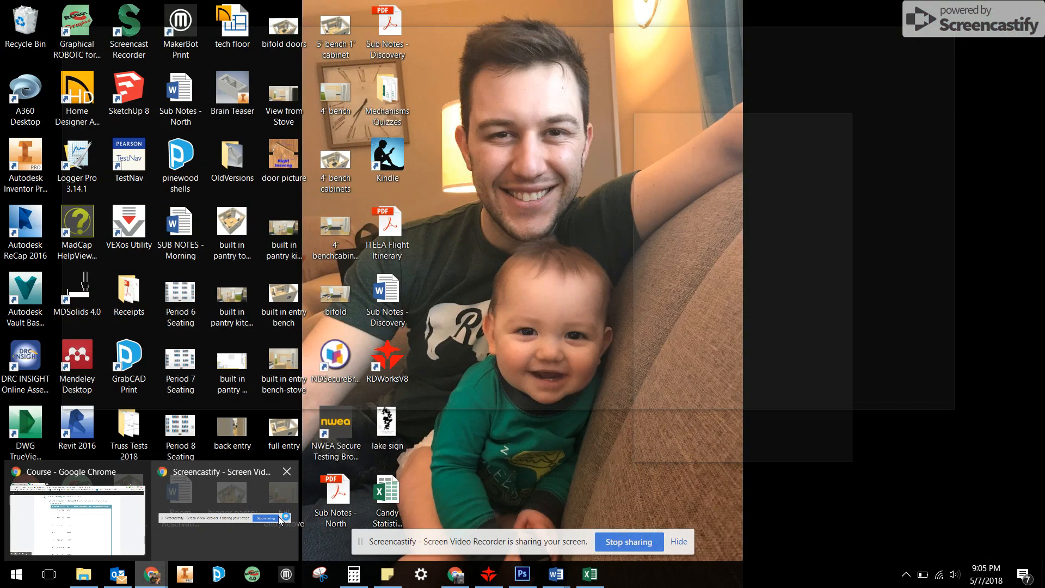